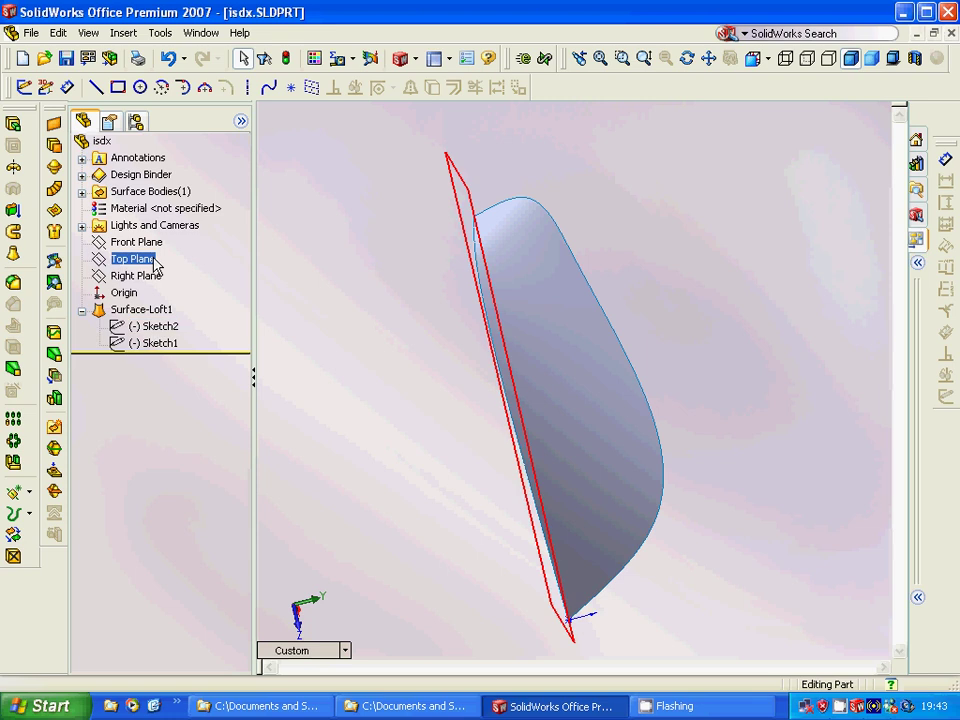
Inspect the Top Plane and Sketch2 of the surface loft, viewing the curve from the top.
click(133, 258)
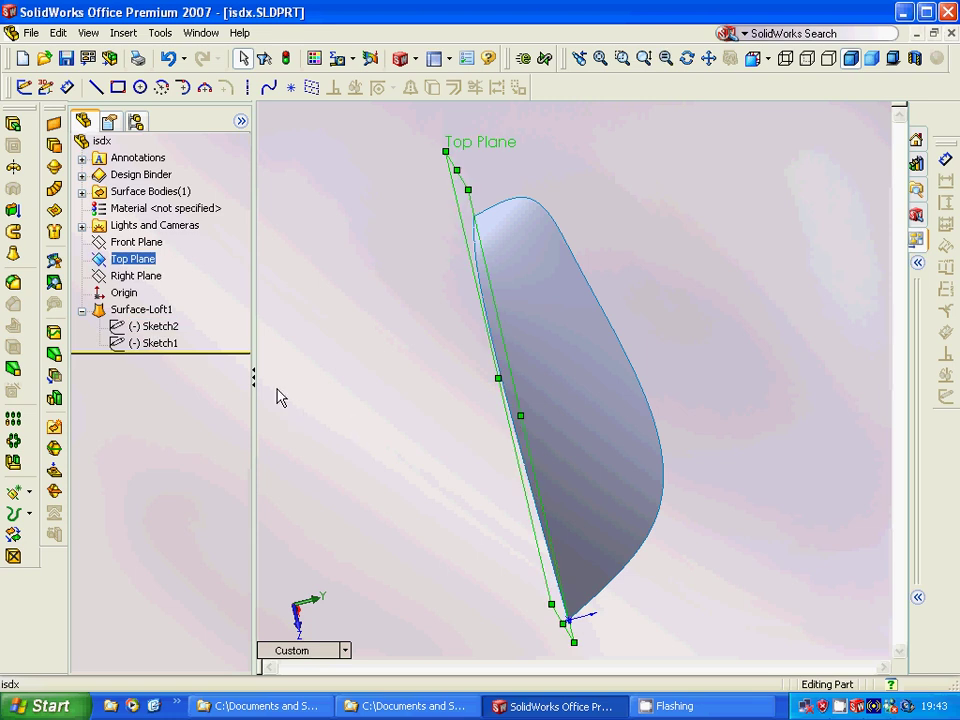
ctrl+click(155, 326)
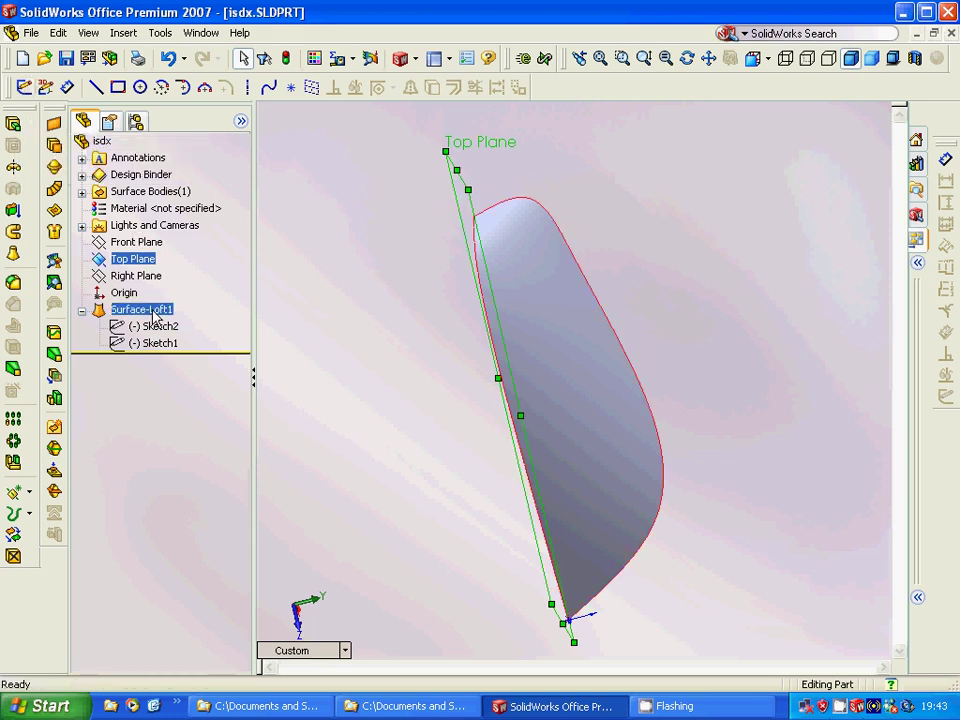
ctrl+click(133, 258)
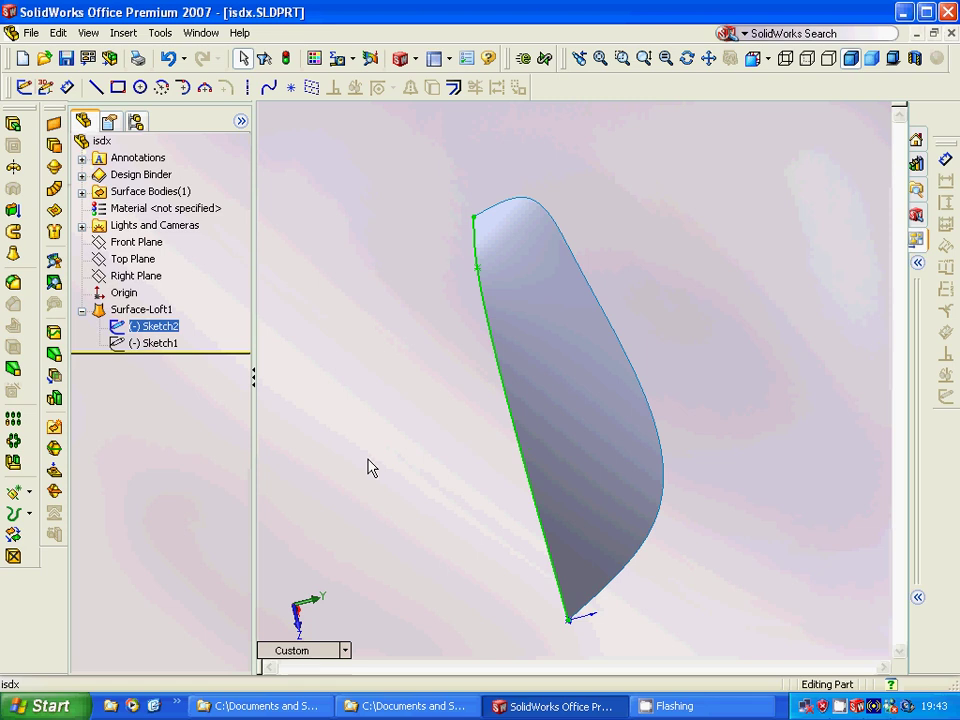
click(766, 58)
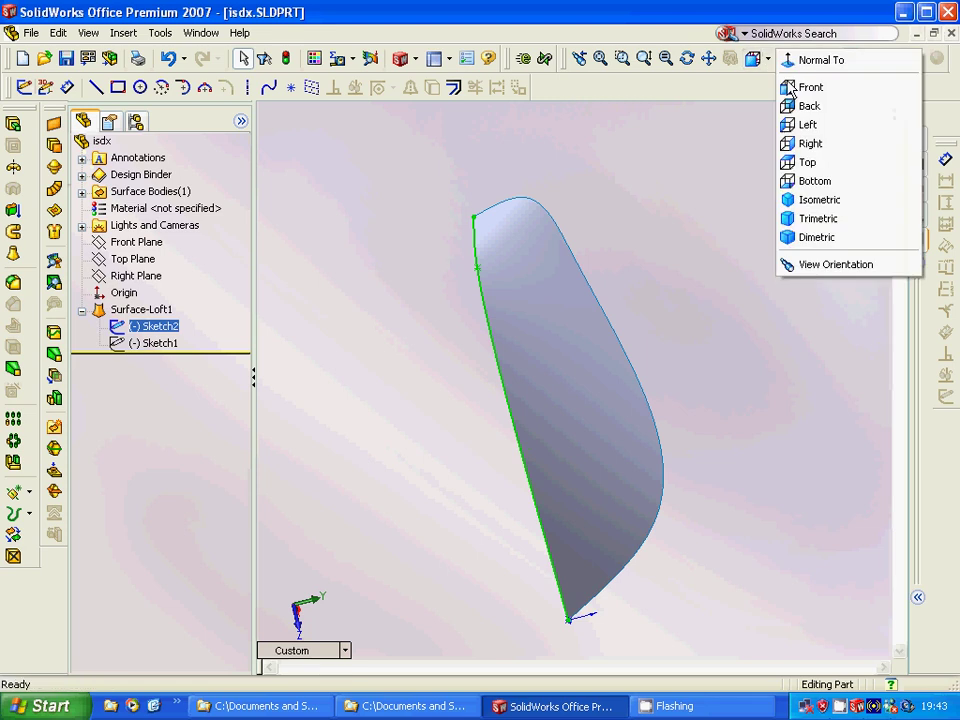
click(804, 163)
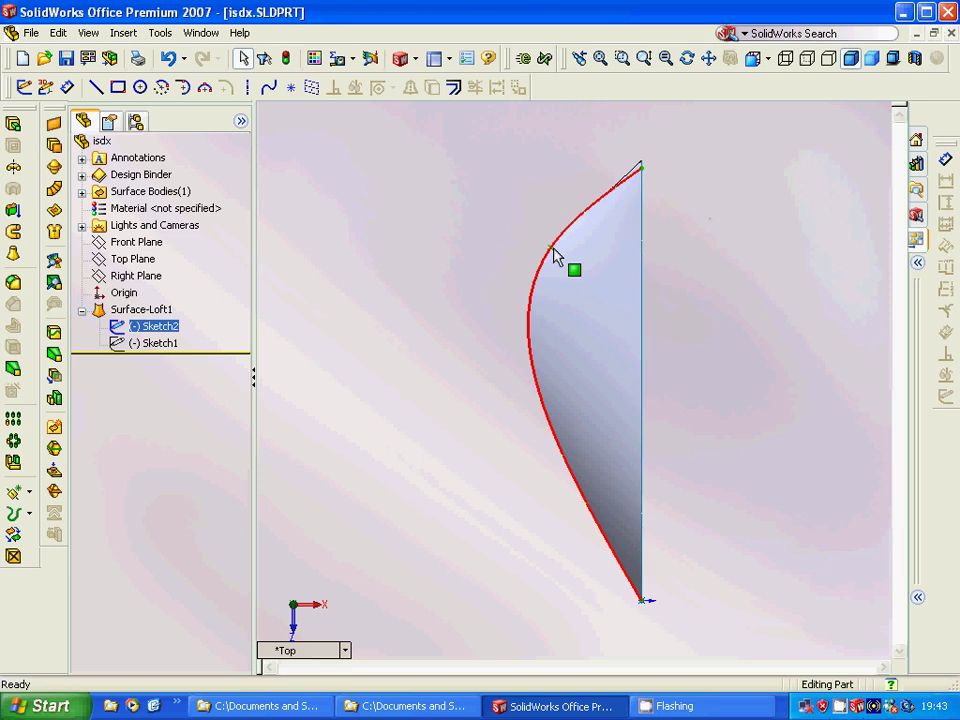
click(533, 424)
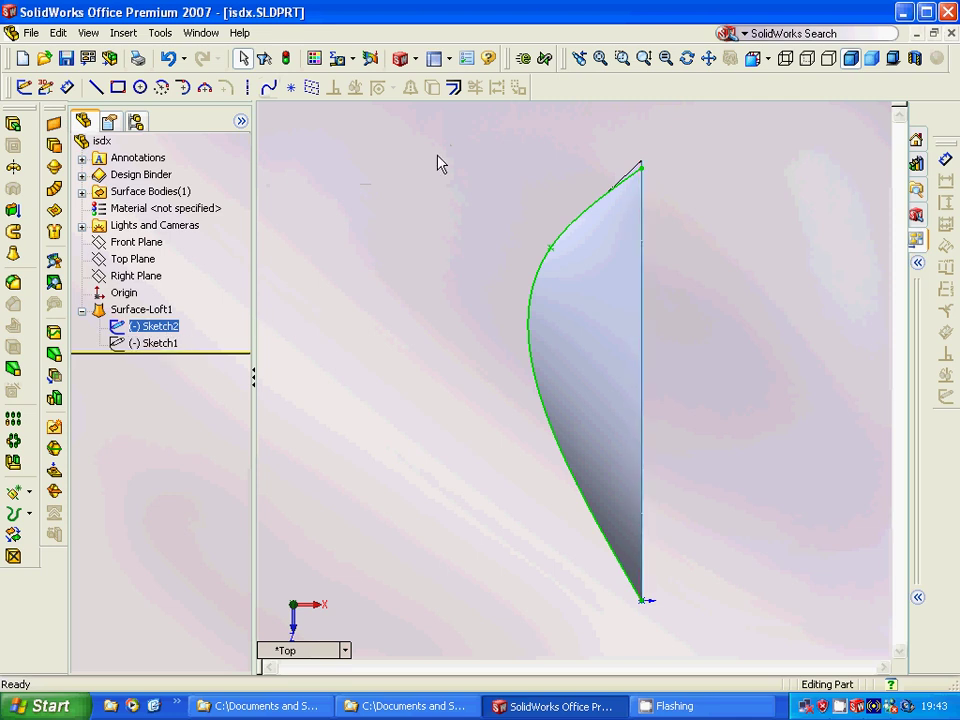
click(418, 191)
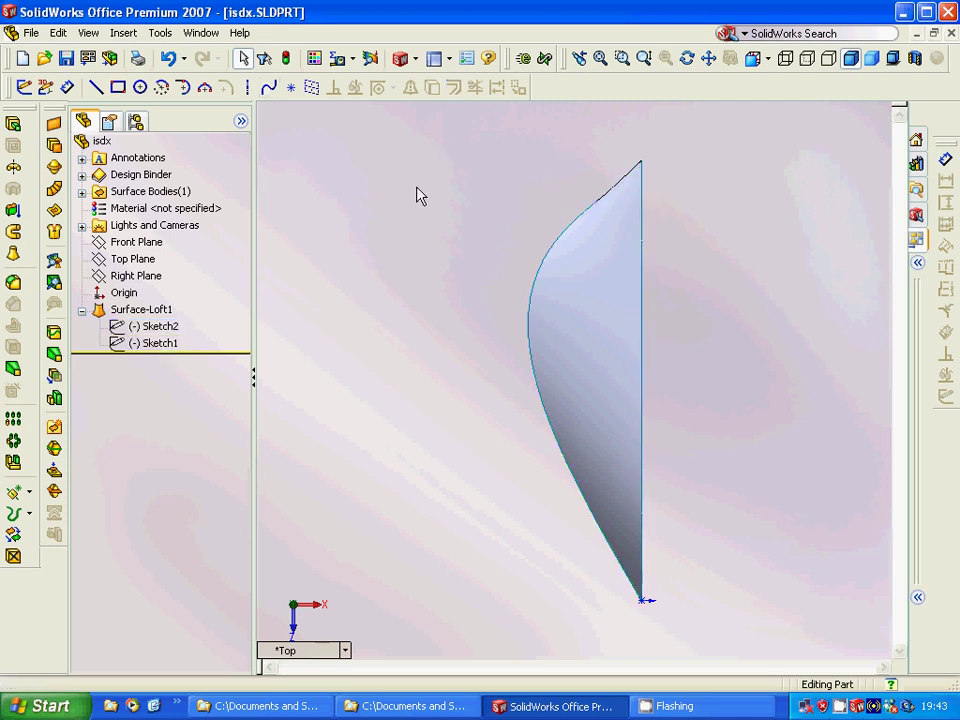
Inspect the Right Plane and Sketch1 of the surface loft, viewing the curve from the right side.
click(766, 58)
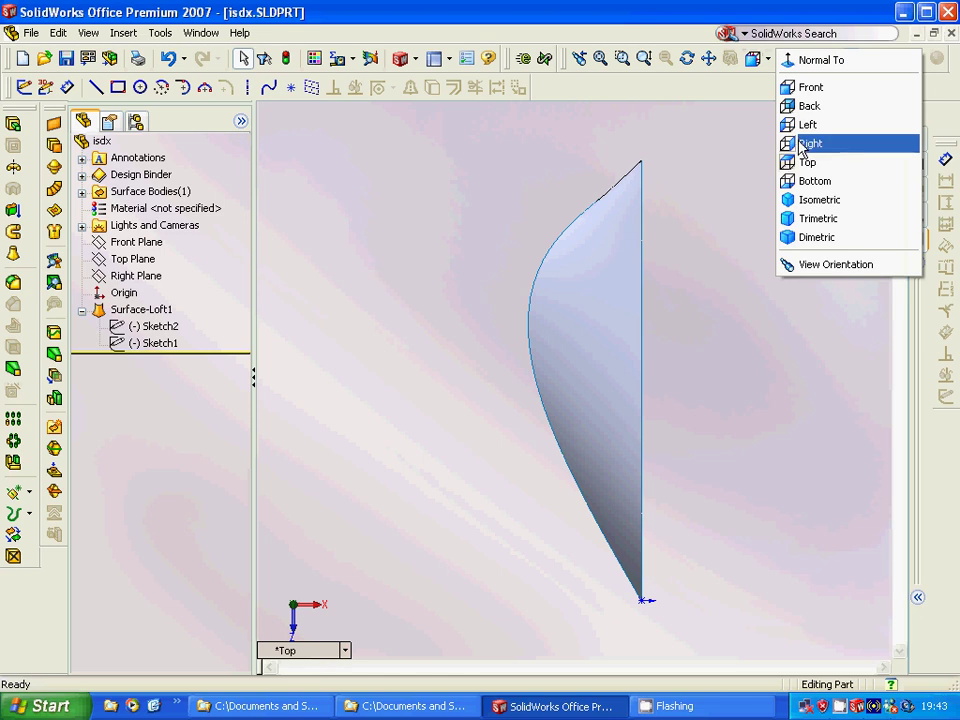
click(806, 143)
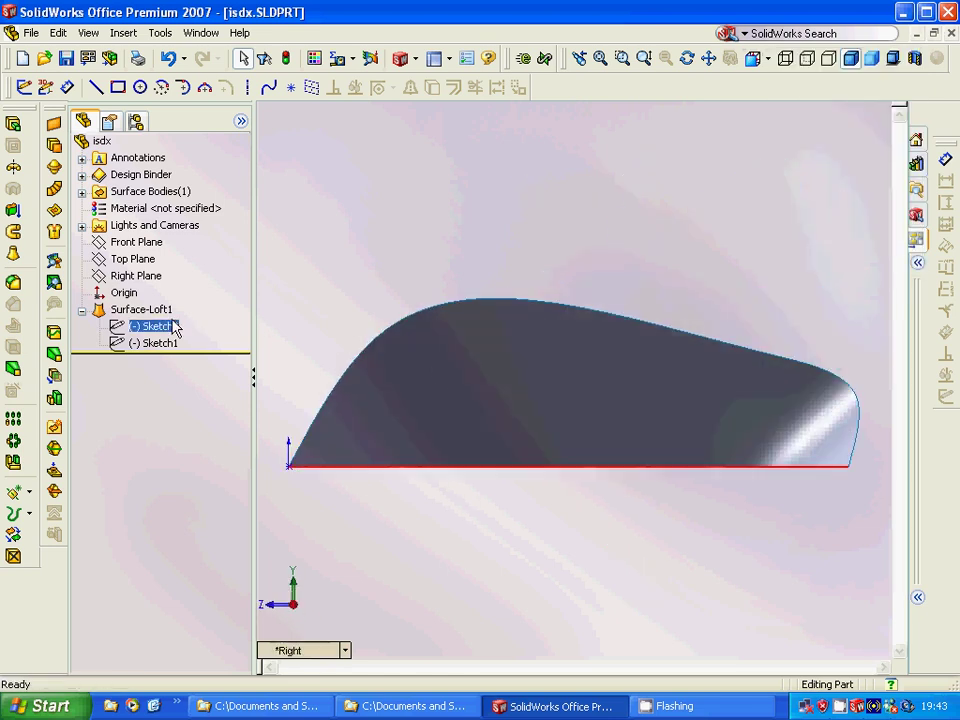
click(152, 282)
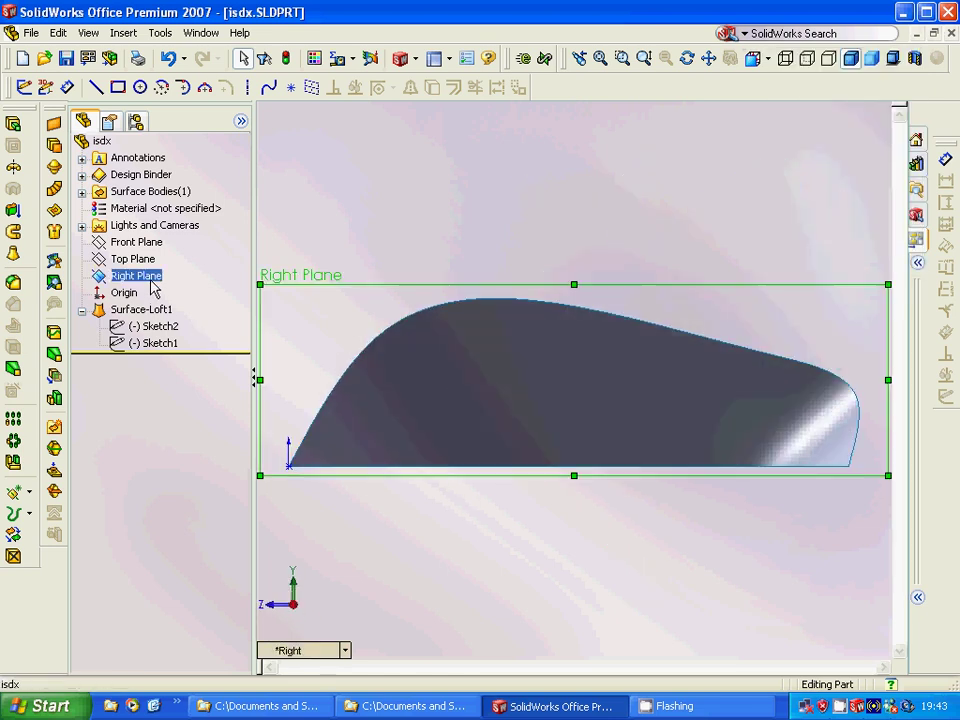
click(157, 345)
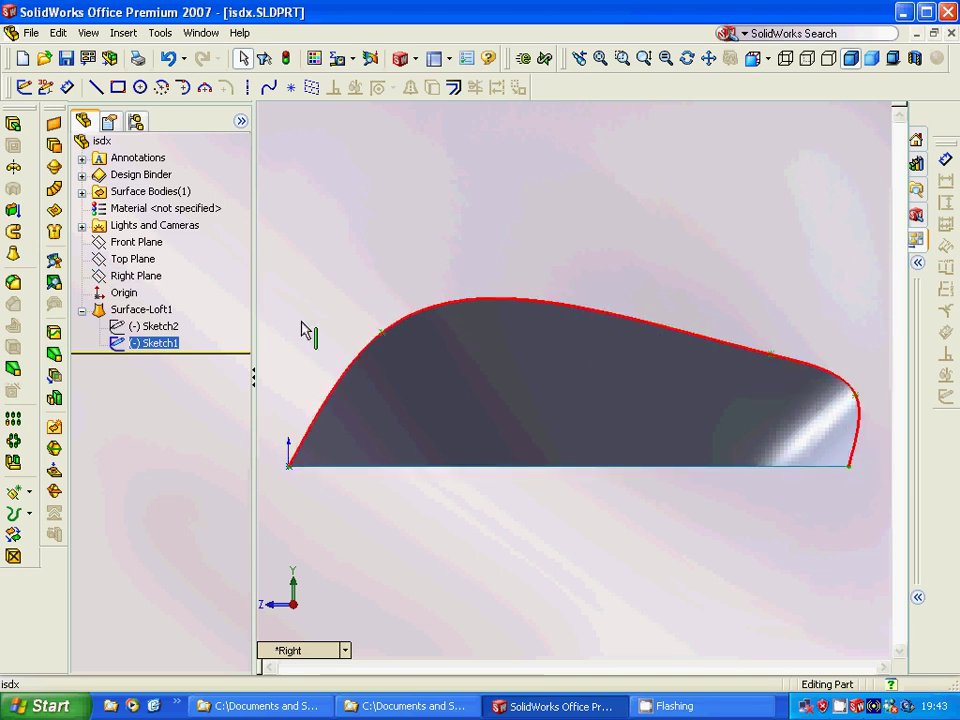
ctrl+click(113, 312)
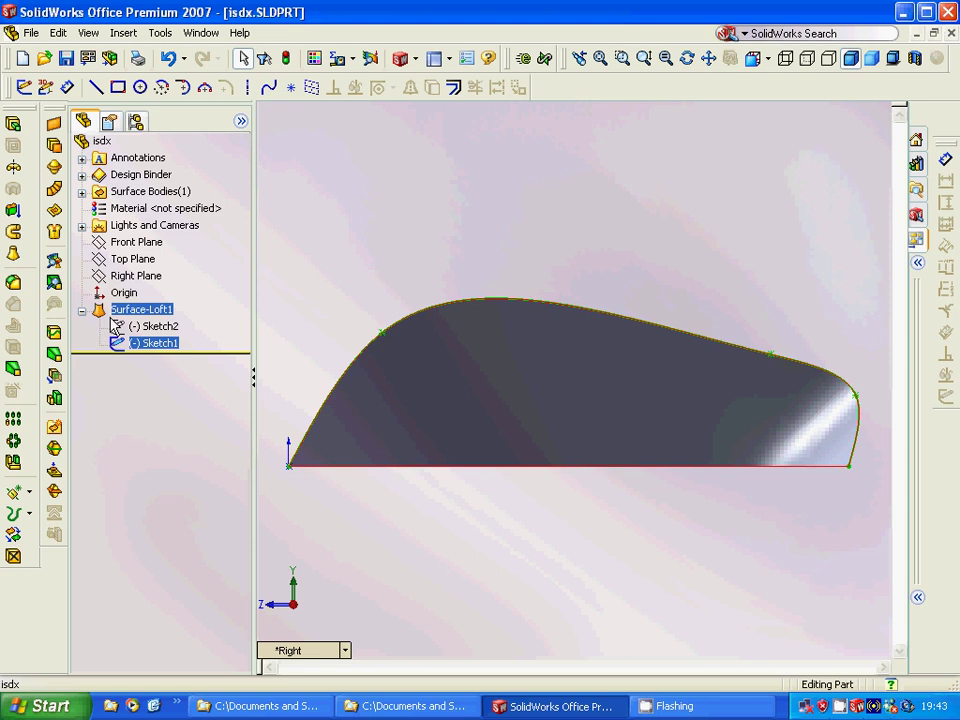
Review the profiles and settings in the Surface-Loft1 definition, leaving it without changes.
click(124, 32)
mouse_move(144, 95)
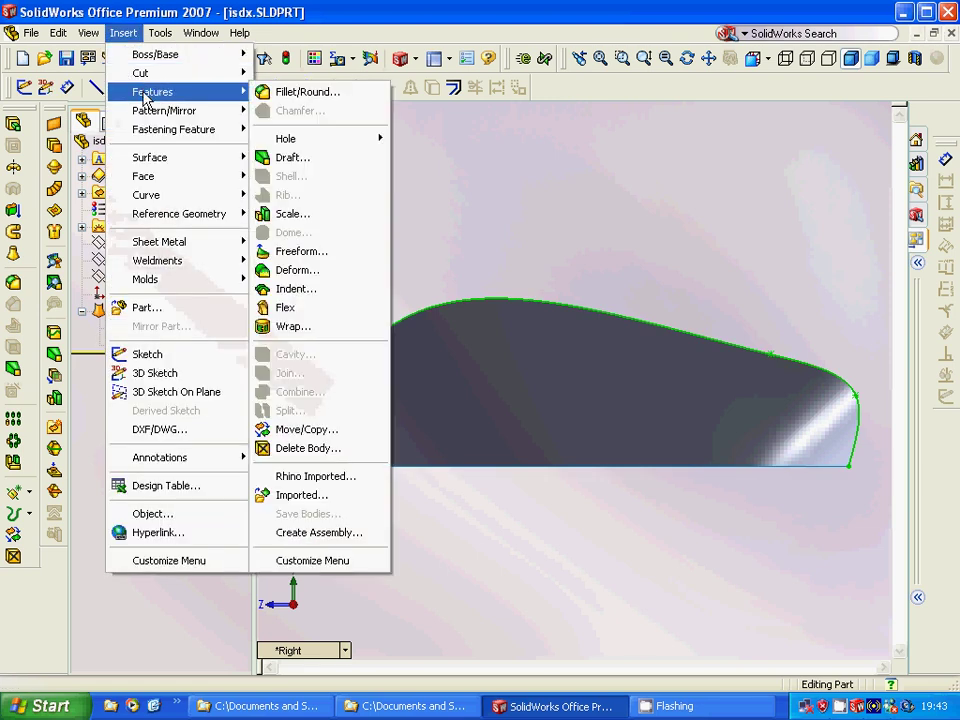
mouse_move(148, 157)
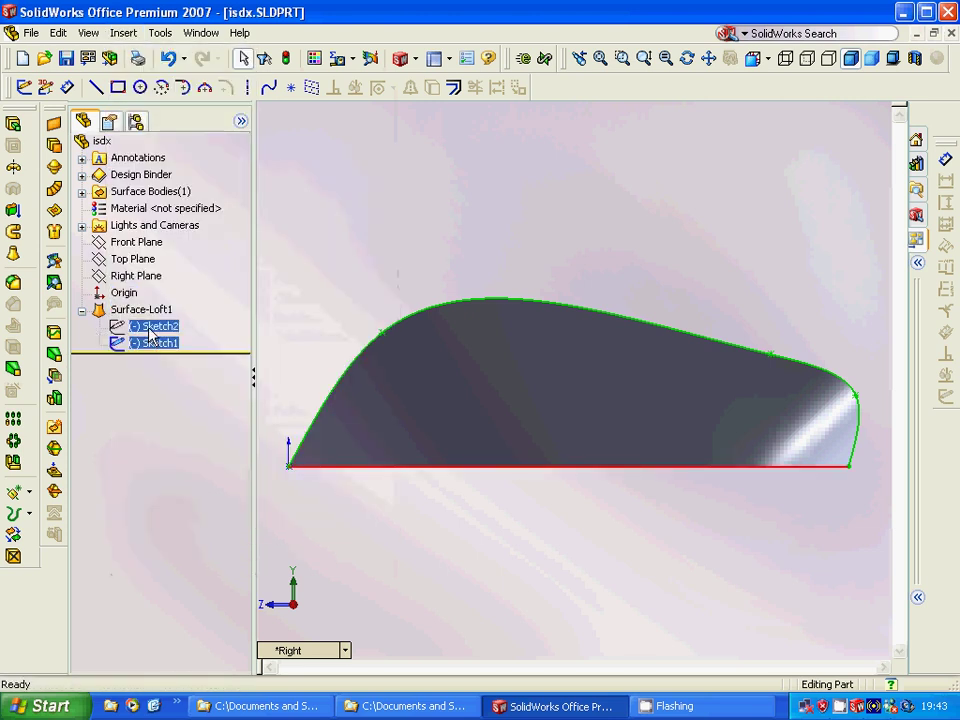
click(141, 309)
right_click(125, 311)
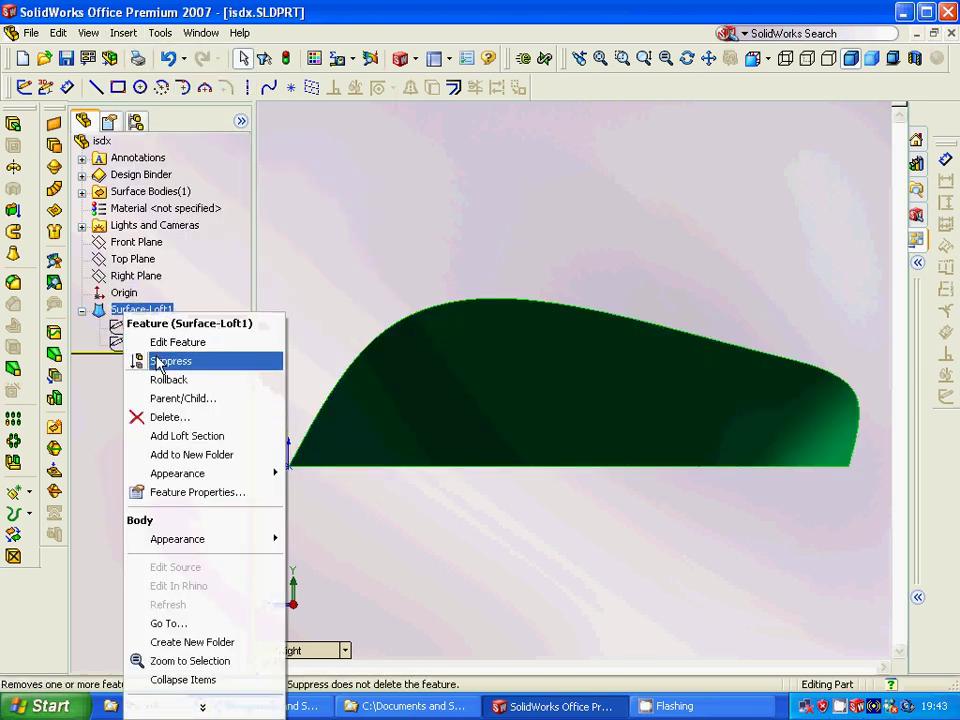
click(160, 342)
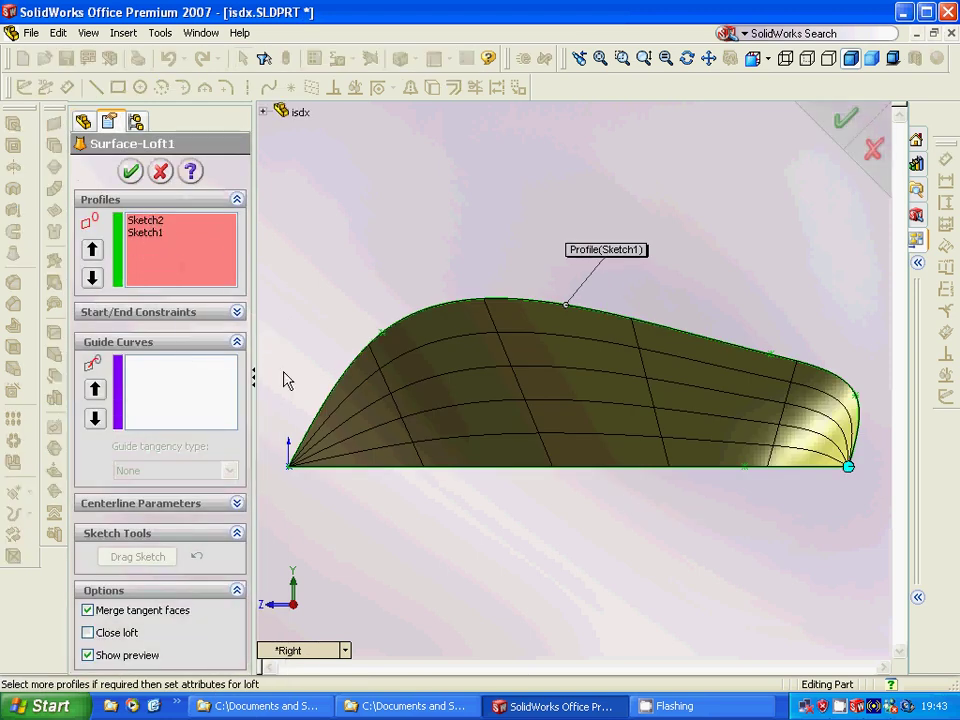
click(161, 172)
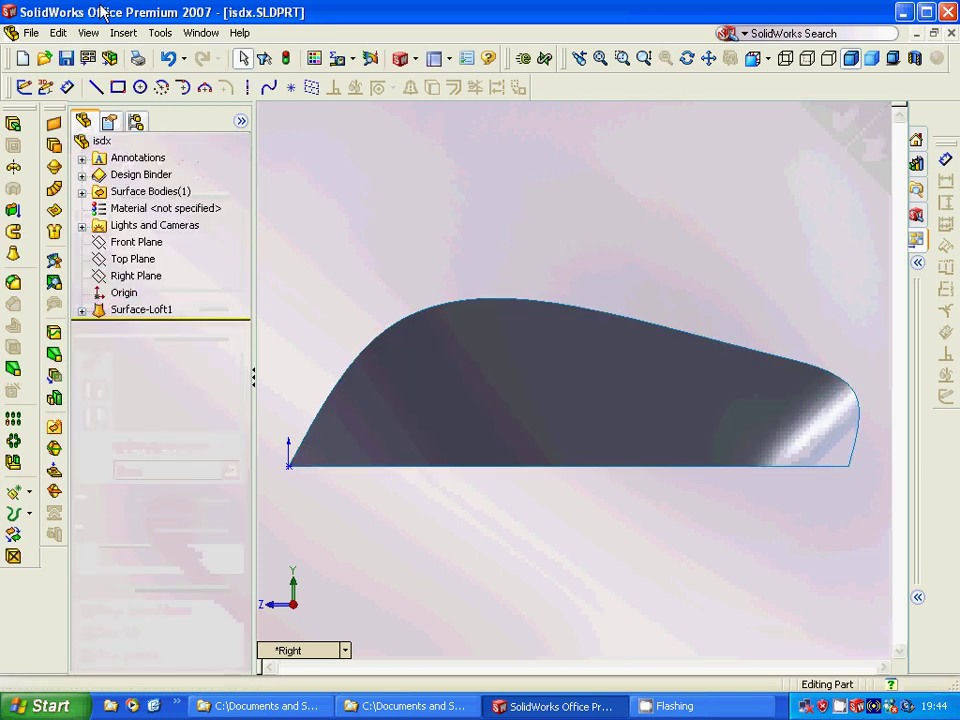
Close the isdx part and return to the mspelare part.
click(31, 32)
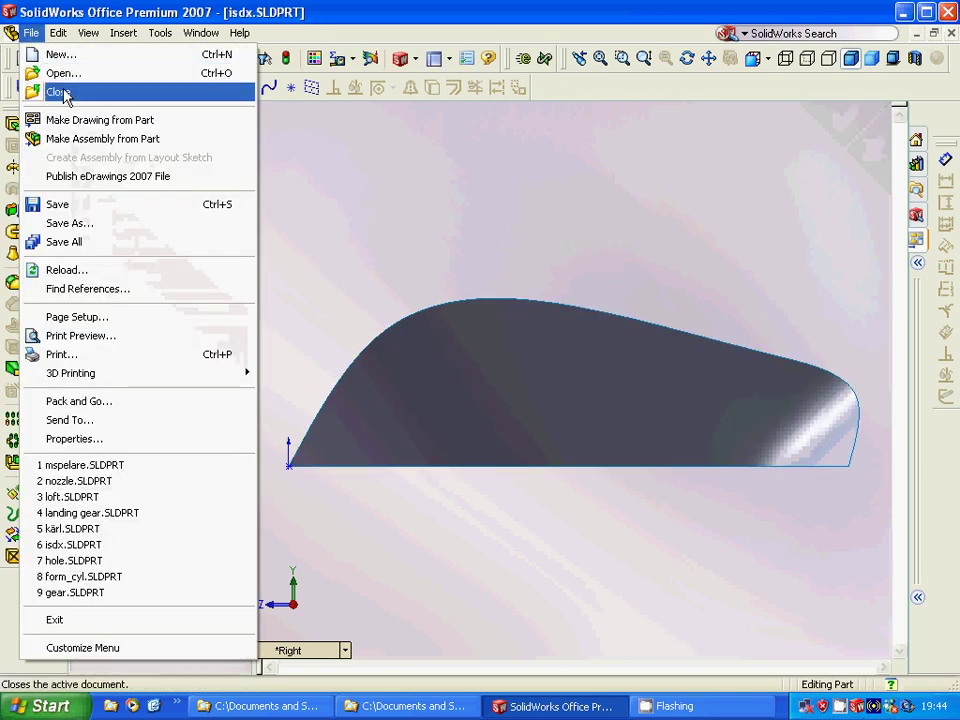
click(52, 92)
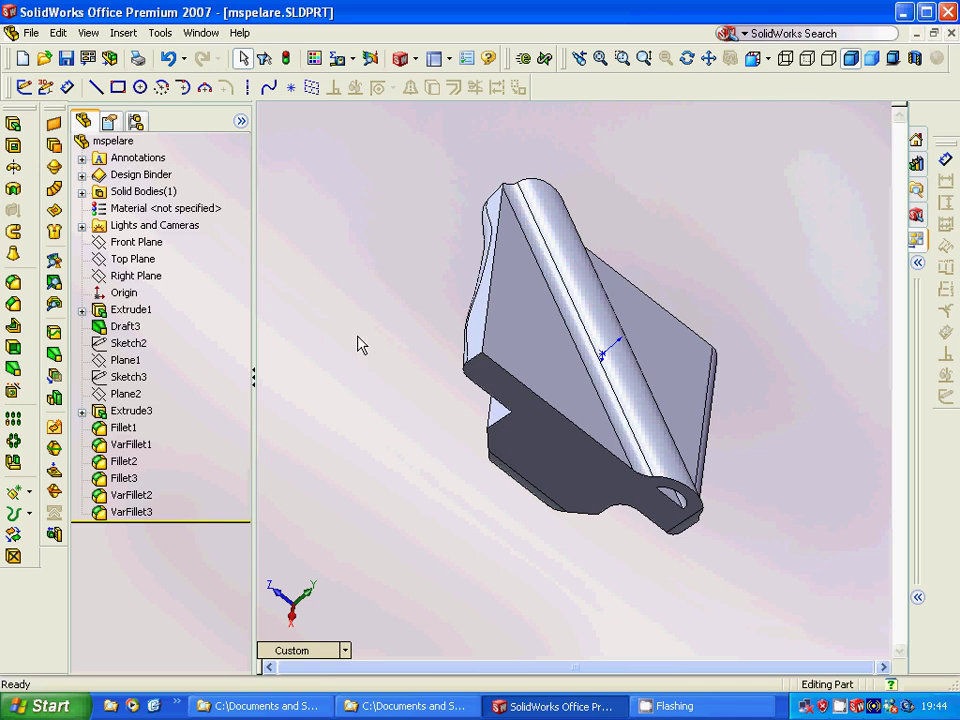
middle_drag(358, 343, 328, 303)
right_click(328, 303)
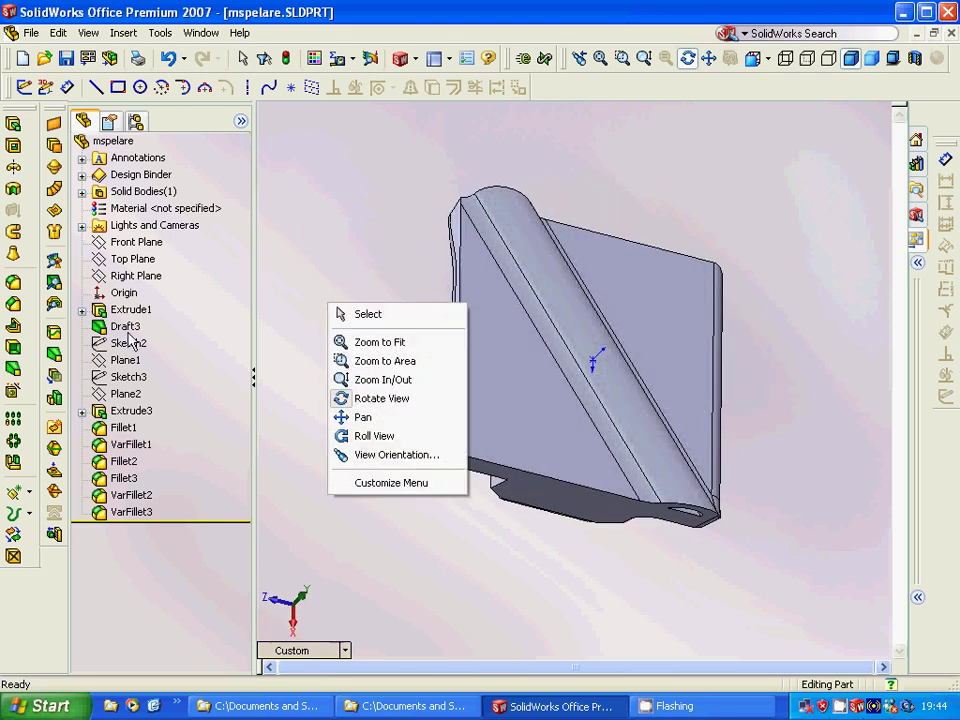
click(293, 250)
Suppress the Extrude1 feature of the mspelare part.
right_click(135, 310)
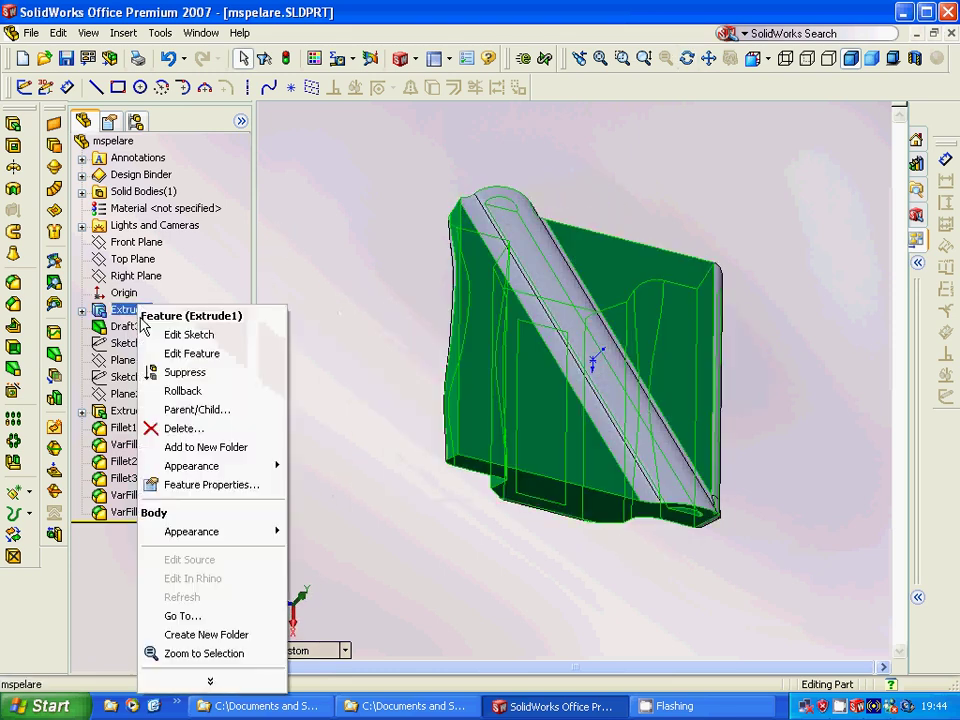
click(188, 374)
click(130, 310)
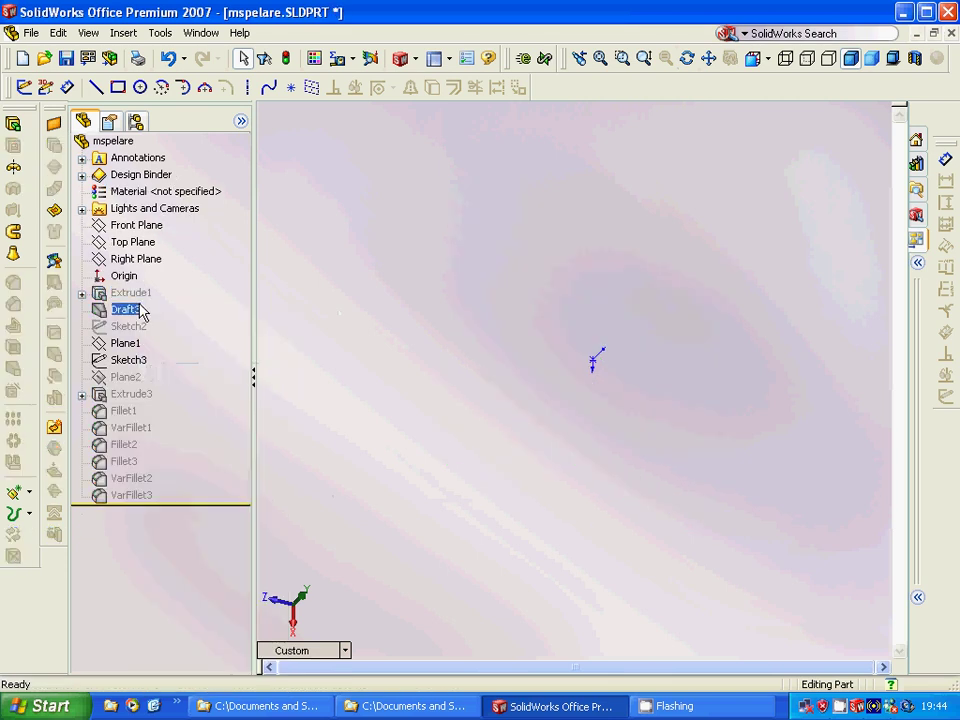
Expand Extrude1 and compare its Sketch1 profile with the Right Plane it lies on.
click(81, 293)
click(158, 310)
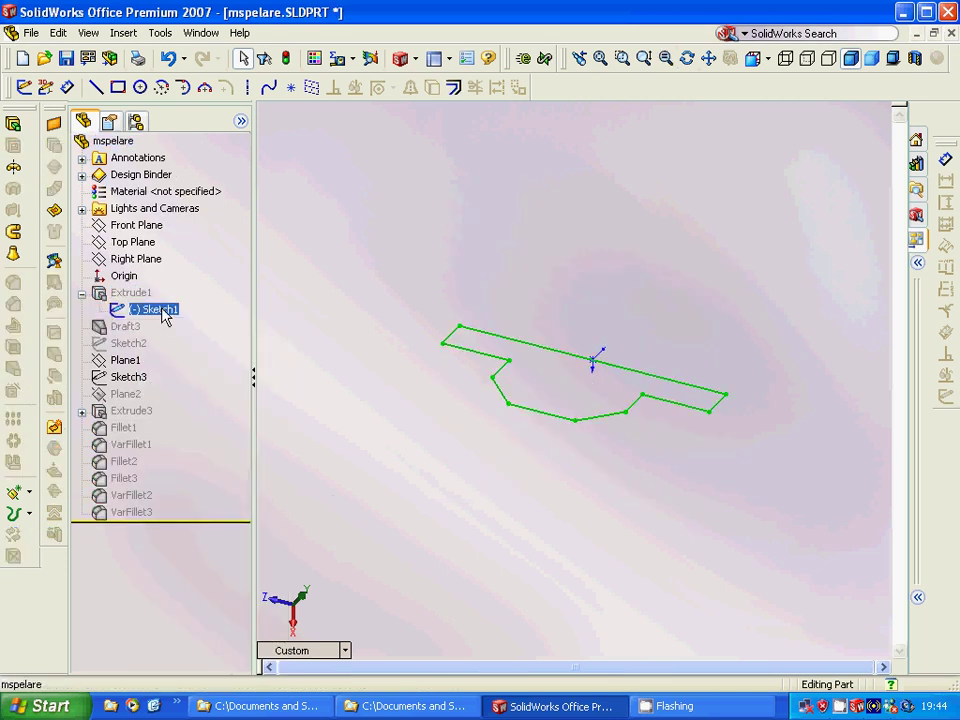
click(132, 243)
click(131, 259)
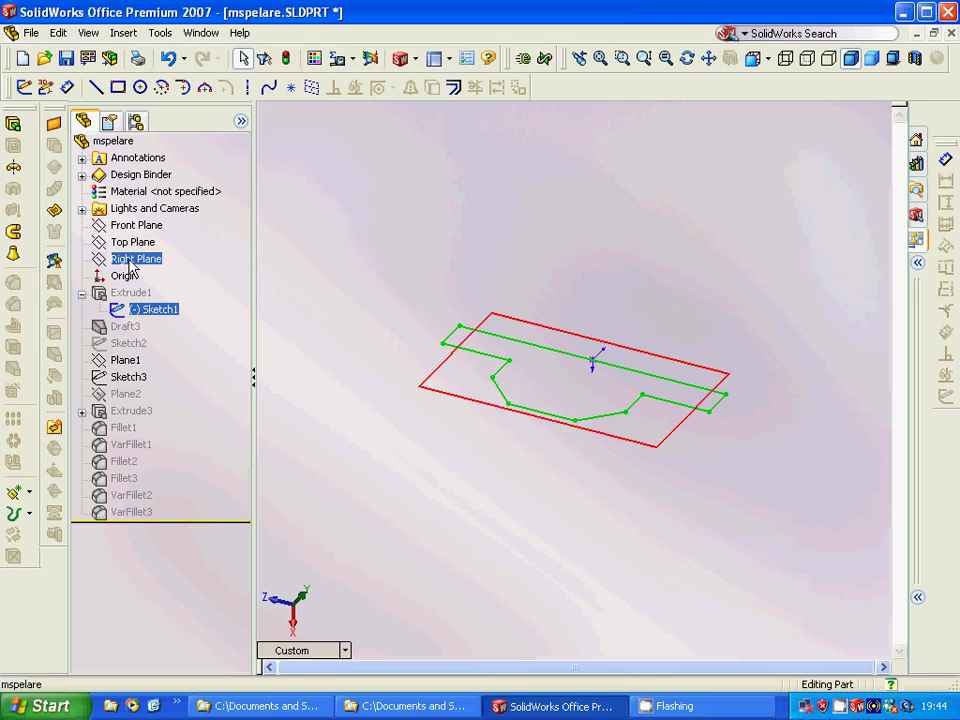
click(130, 262)
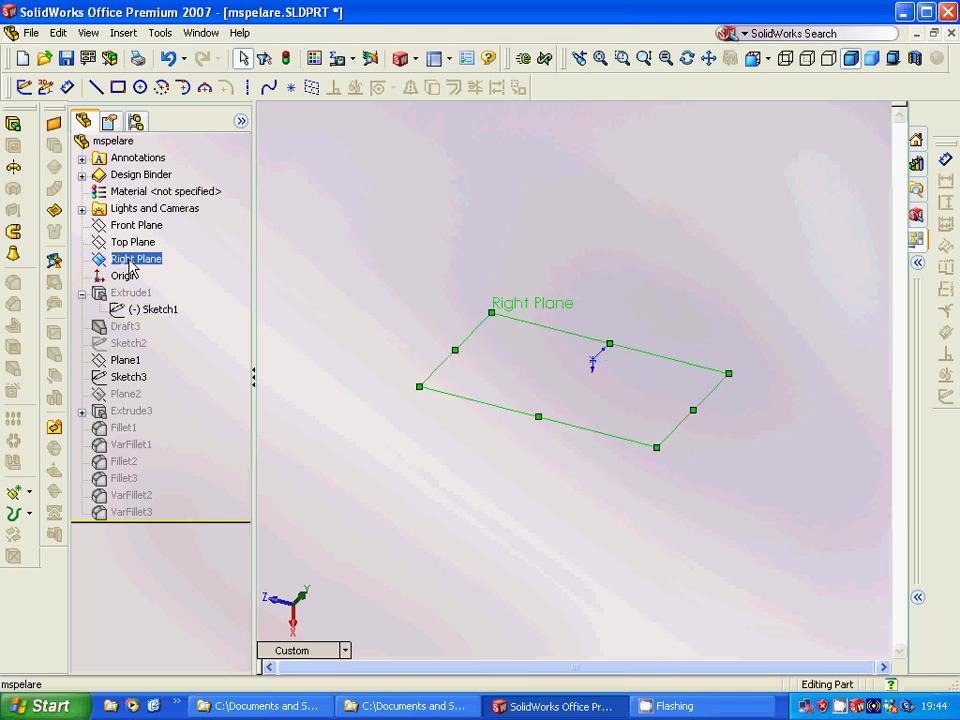
click(145, 310)
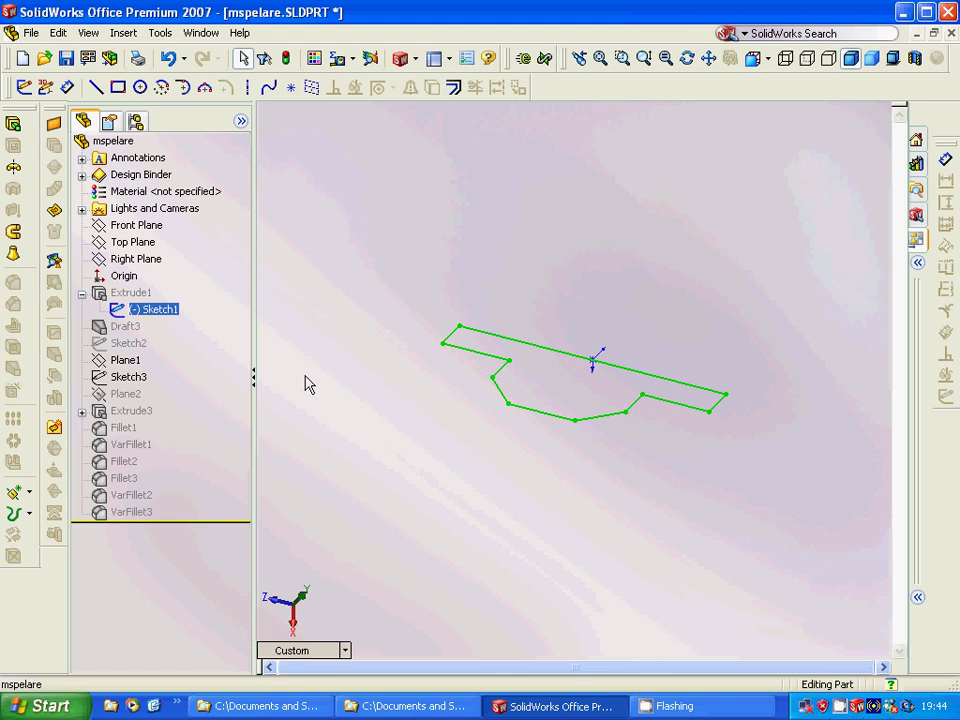
Unsuppress Extrude1 to restore the base body.
right_click(131, 293)
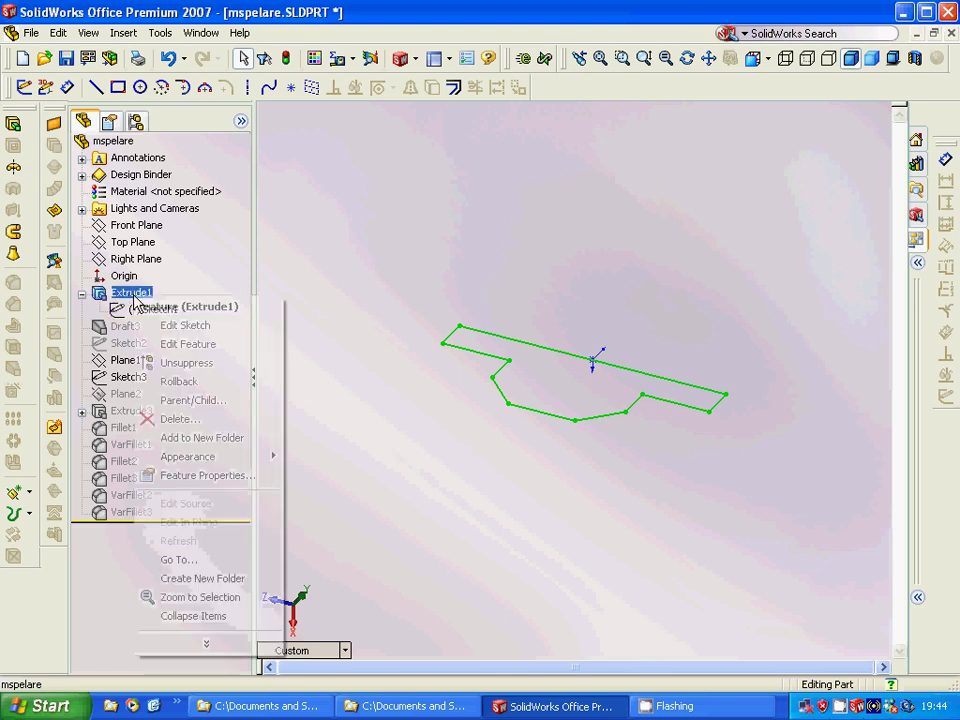
click(186, 364)
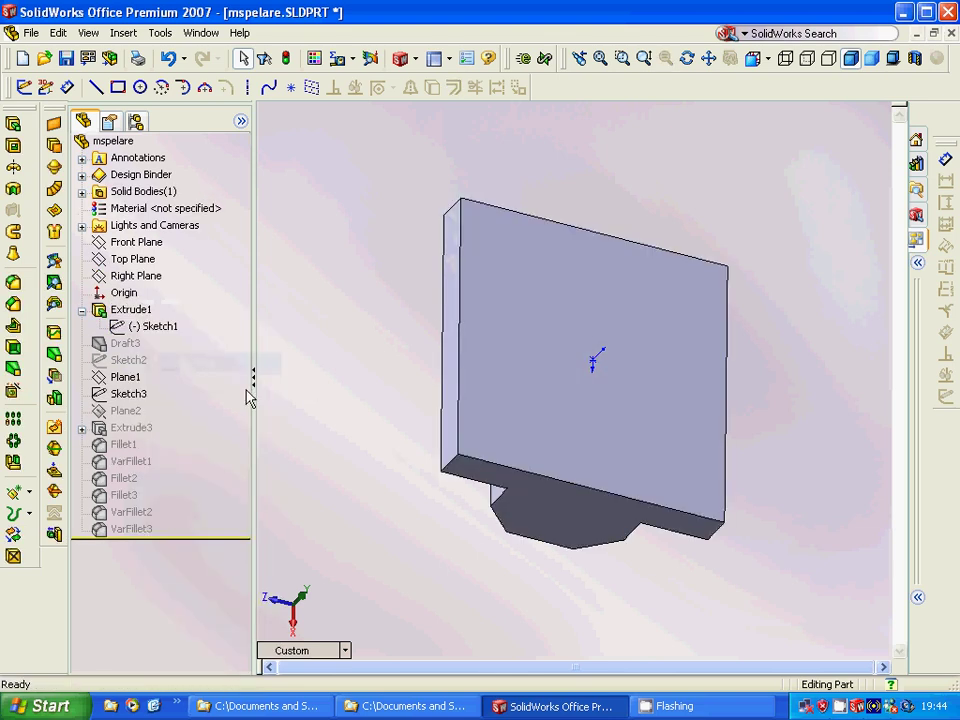
middle_drag(334, 414, 396, 352)
right_click(396, 355)
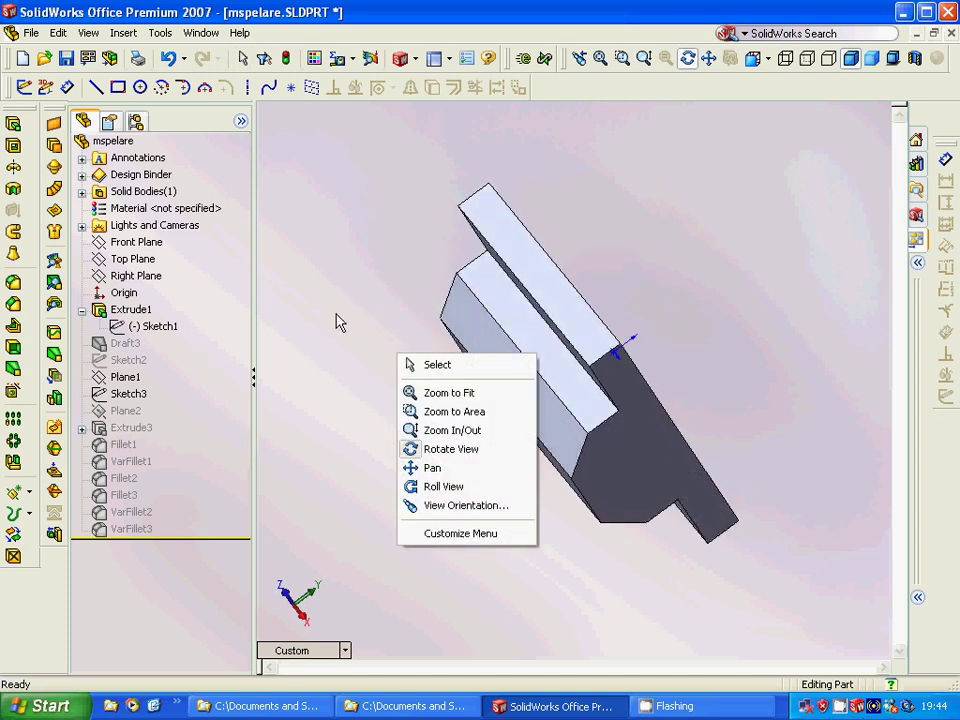
click(437, 364)
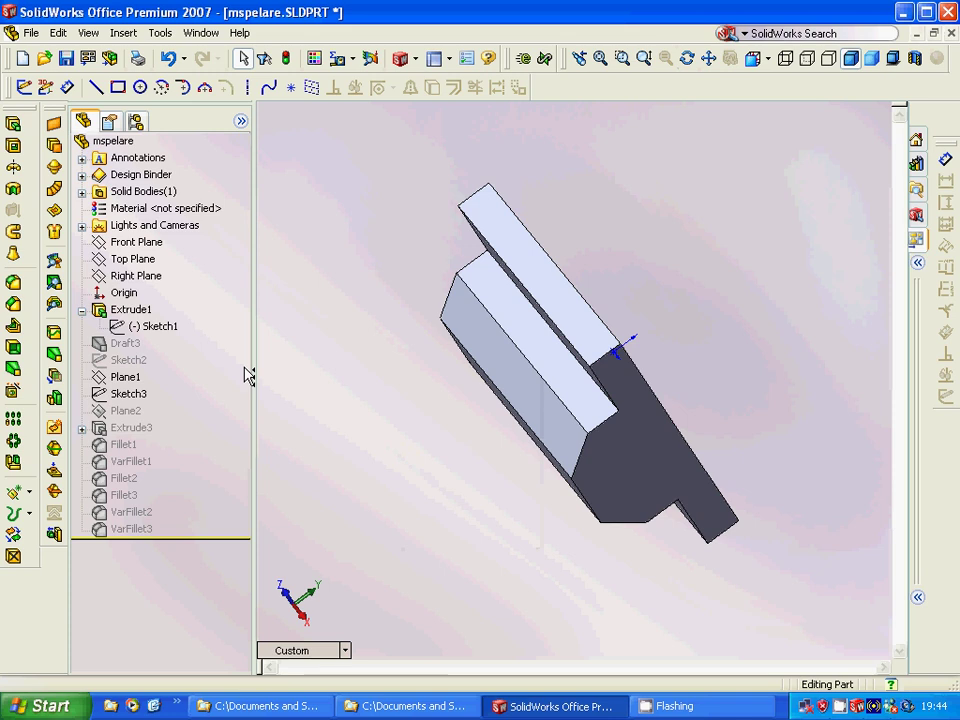
Review the Mid Plane end condition and depth in the Extrude1 definition, leave it without changes, and collapse the feature.
middle_drag(416, 427, 346, 422)
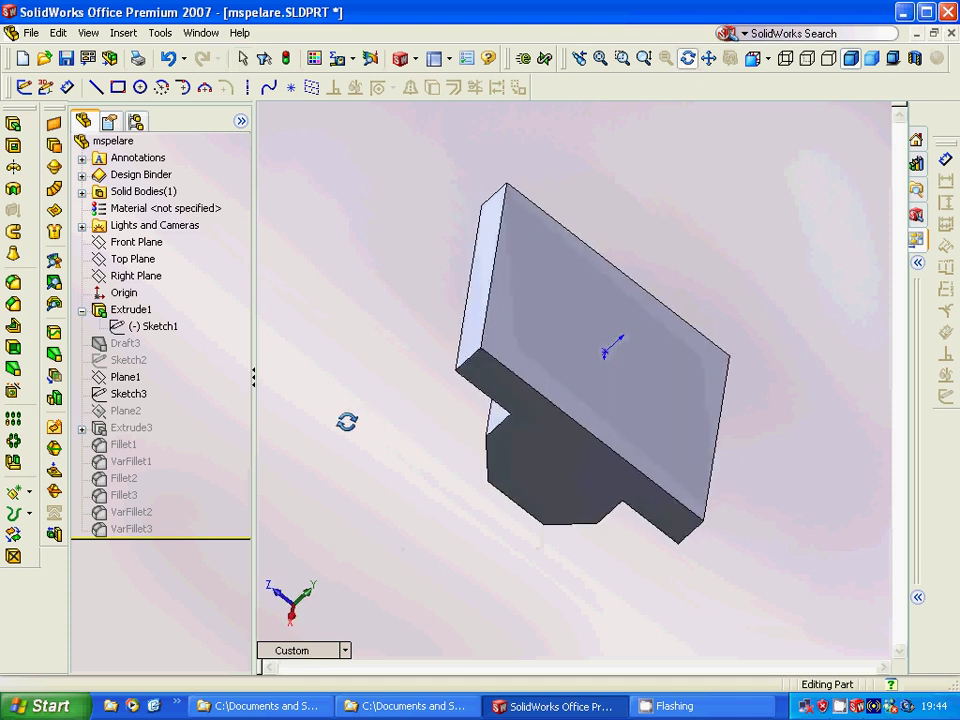
key(Escape)
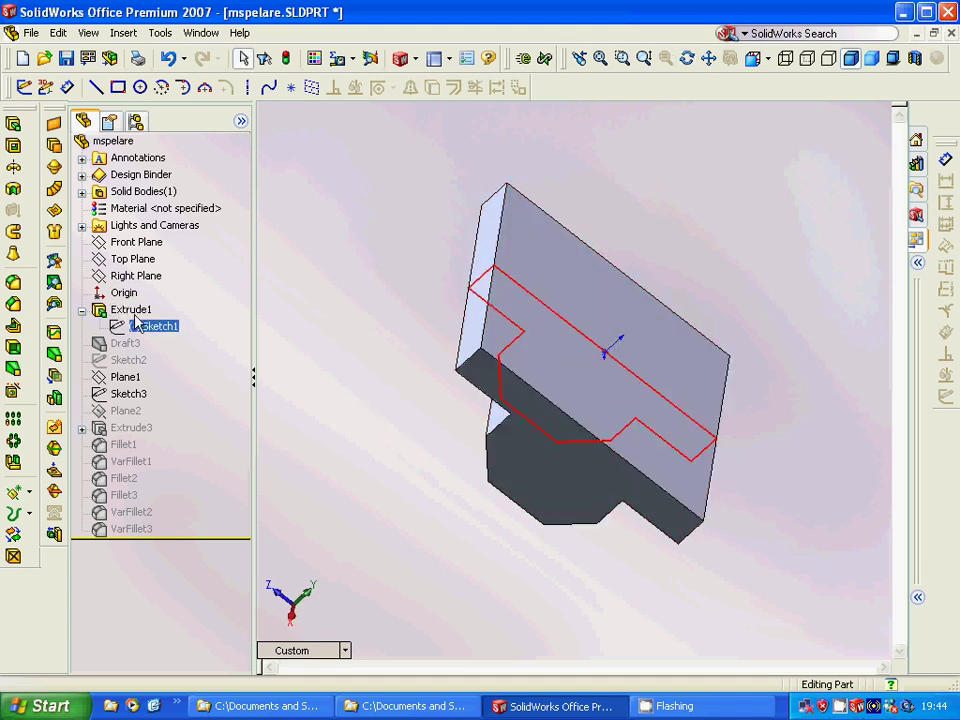
right_click(136, 314)
click(190, 361)
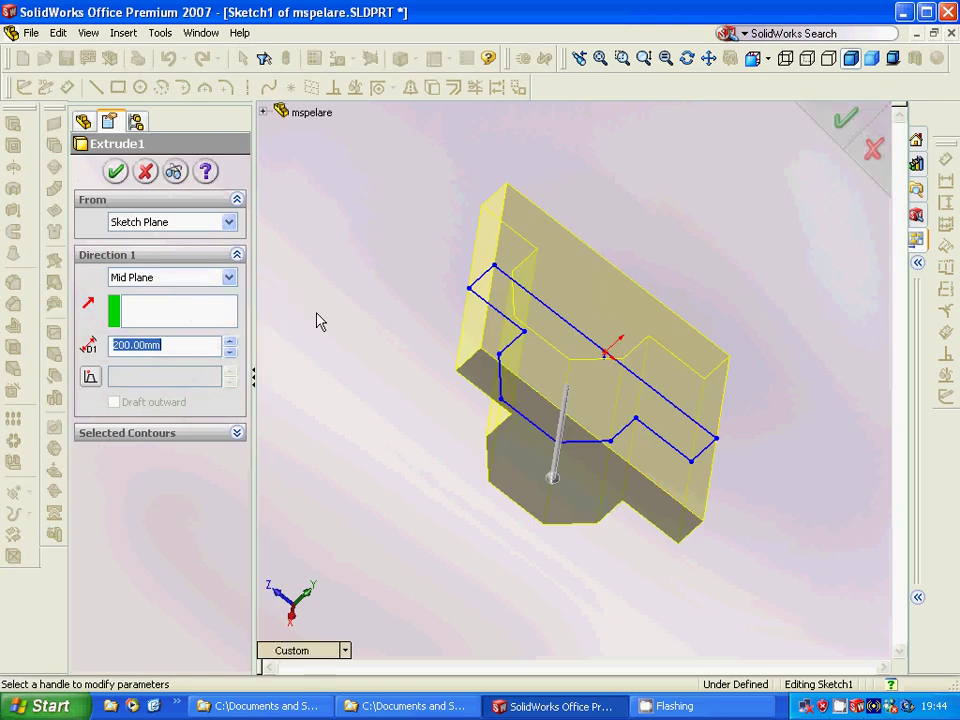
click(145, 172)
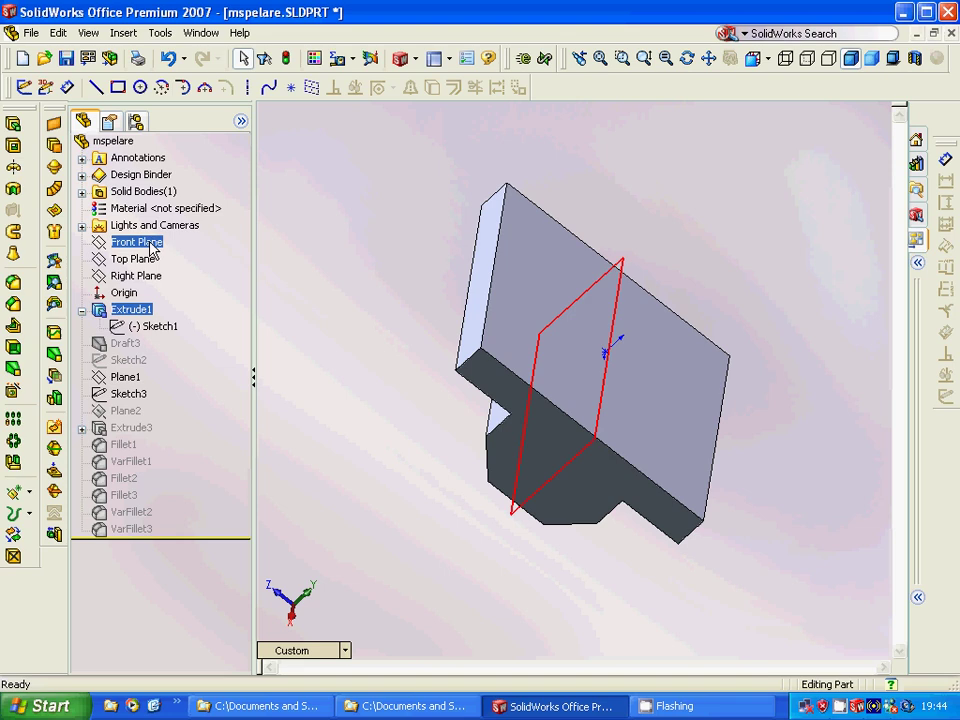
click(81, 313)
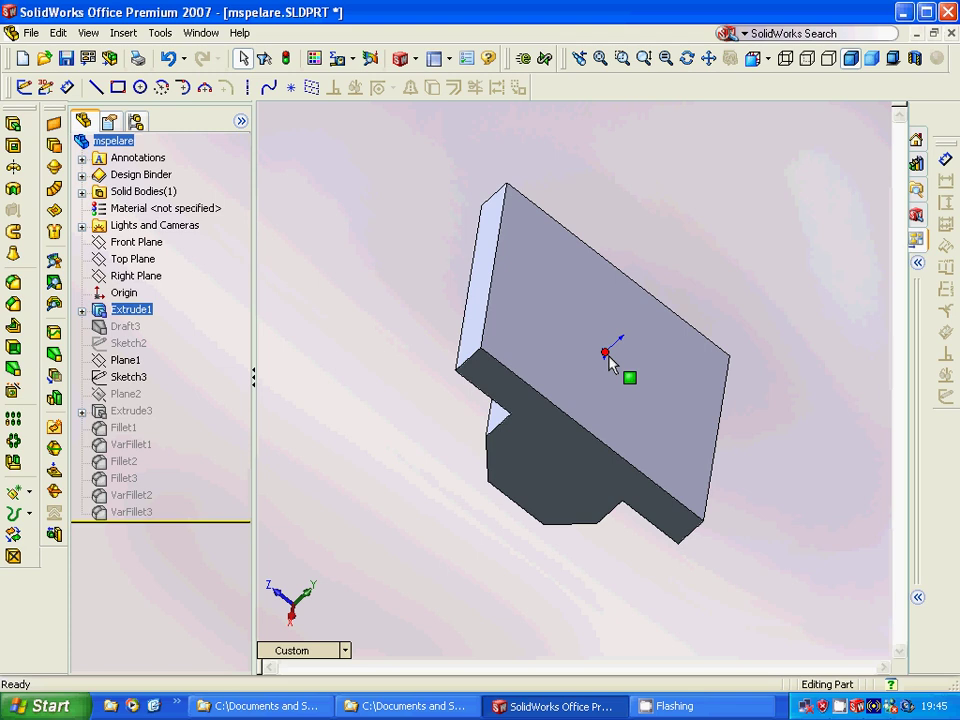
Review the neutral plane, draft angle and drafted faces in the suppressed Draft3 definition, leaving the settings as they are.
right_click(128, 327)
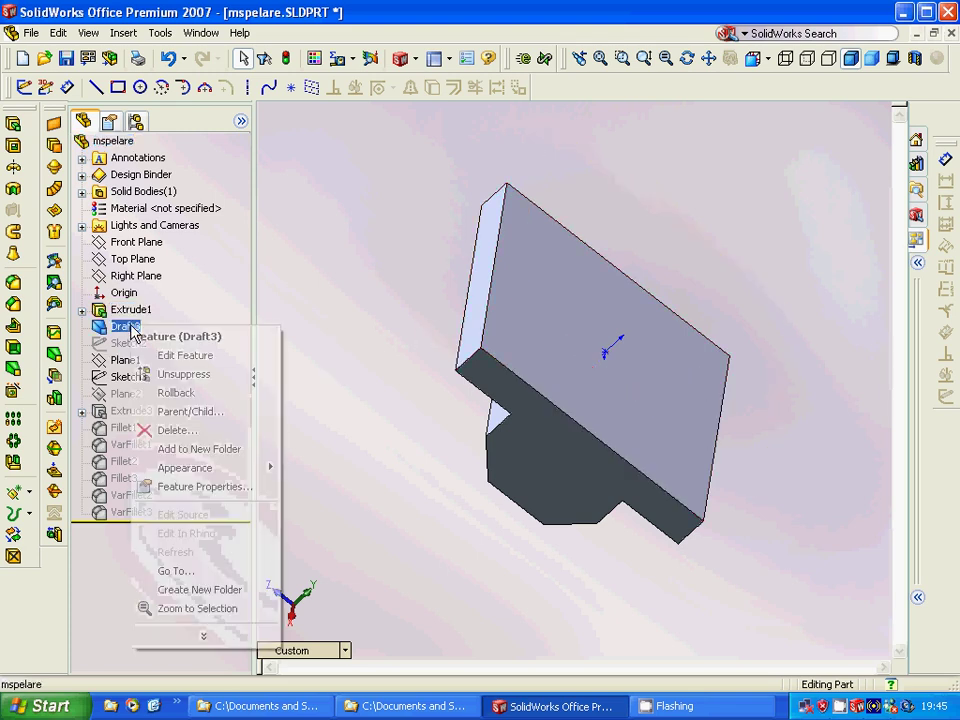
click(181, 360)
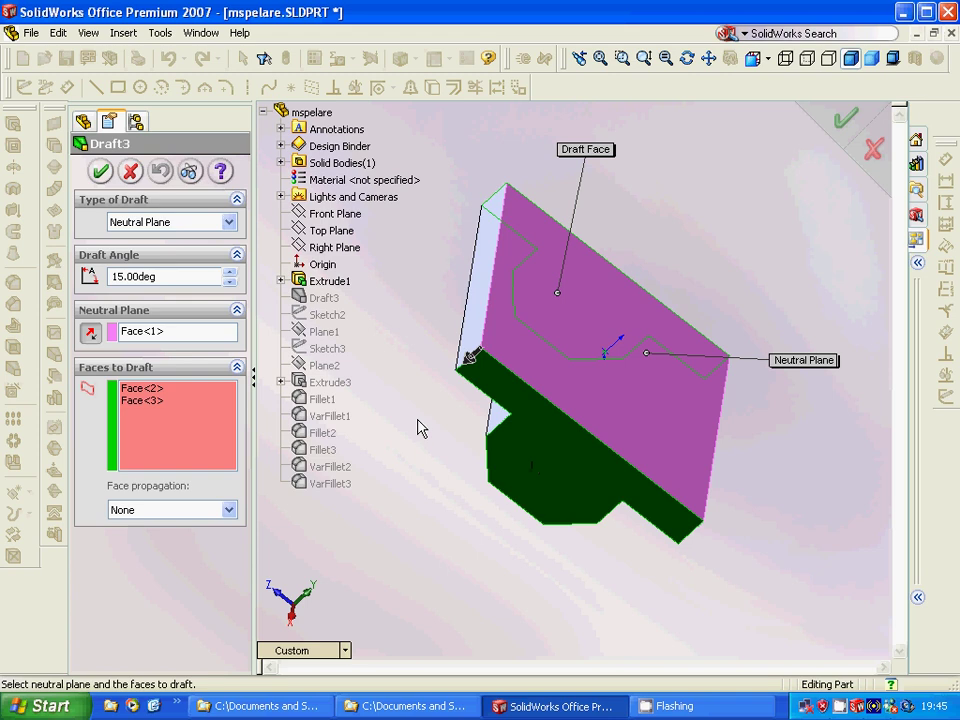
middle_drag(420, 426, 553, 388)
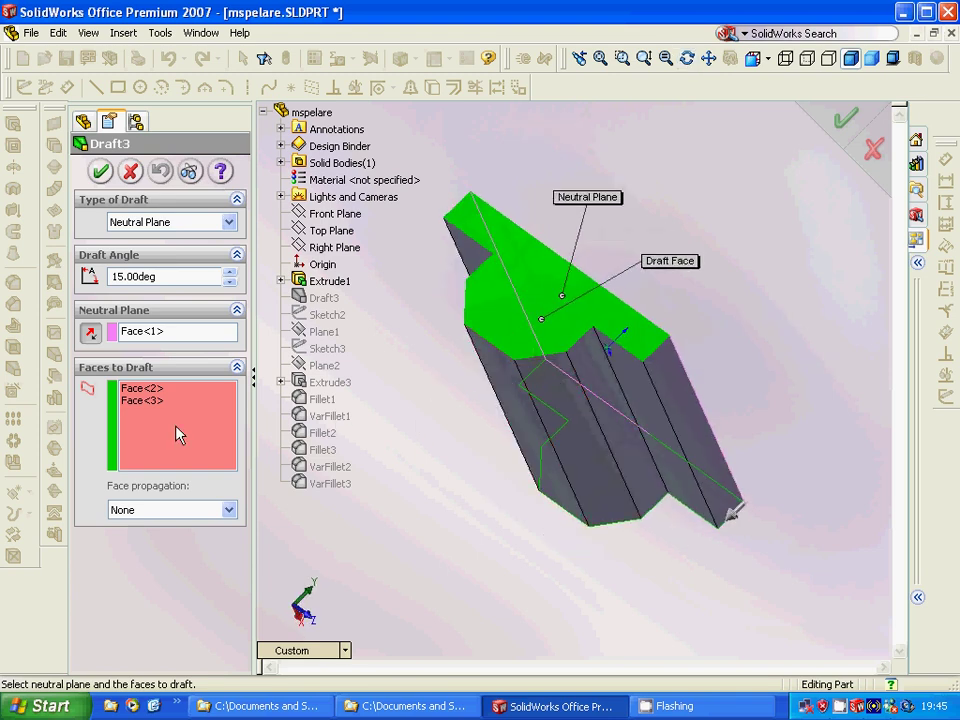
click(100, 171)
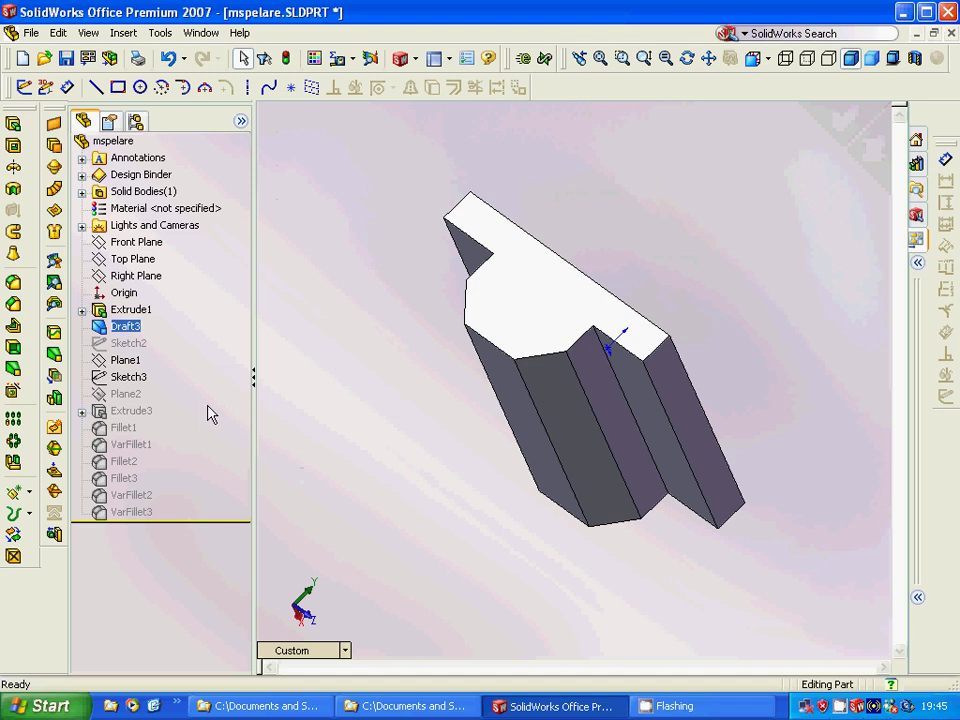
Unsuppress Draft3 to restore the drafted end faces of the base body.
right_click(123, 327)
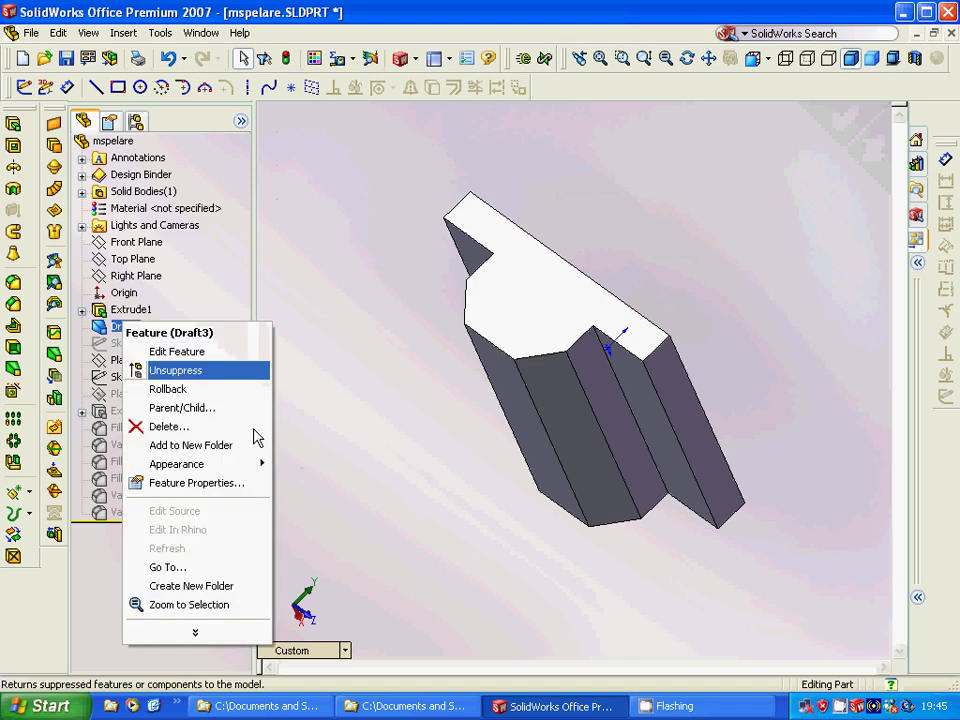
click(182, 369)
middle_drag(407, 484, 349, 413)
key(Escape)
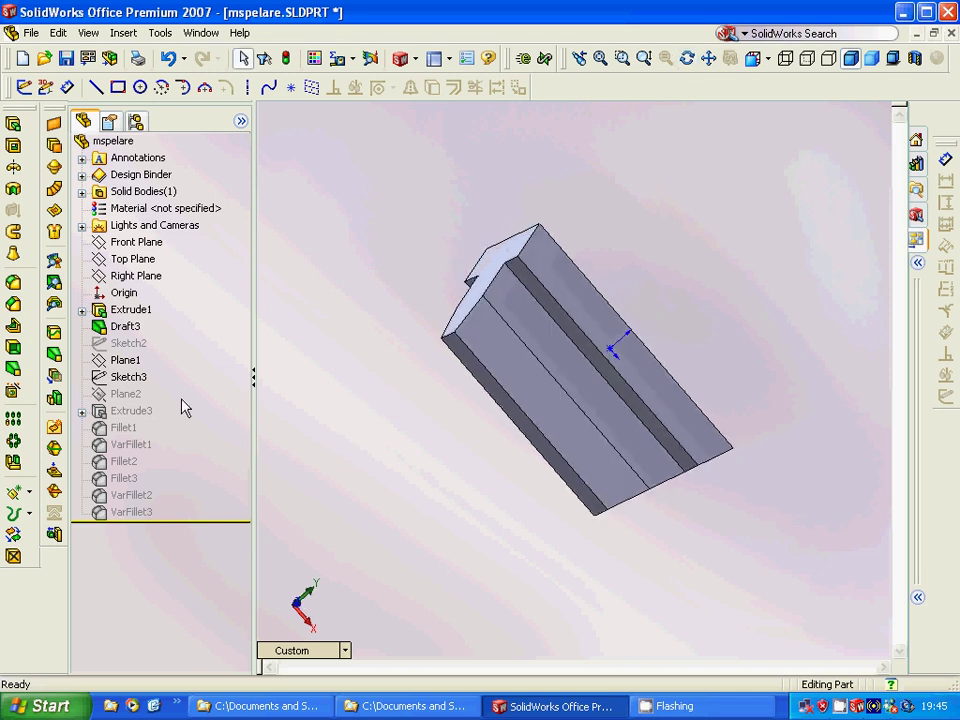
Review Plane1's offset from the Top Plane in its definition and leave it without changes.
click(126, 360)
right_click(124, 362)
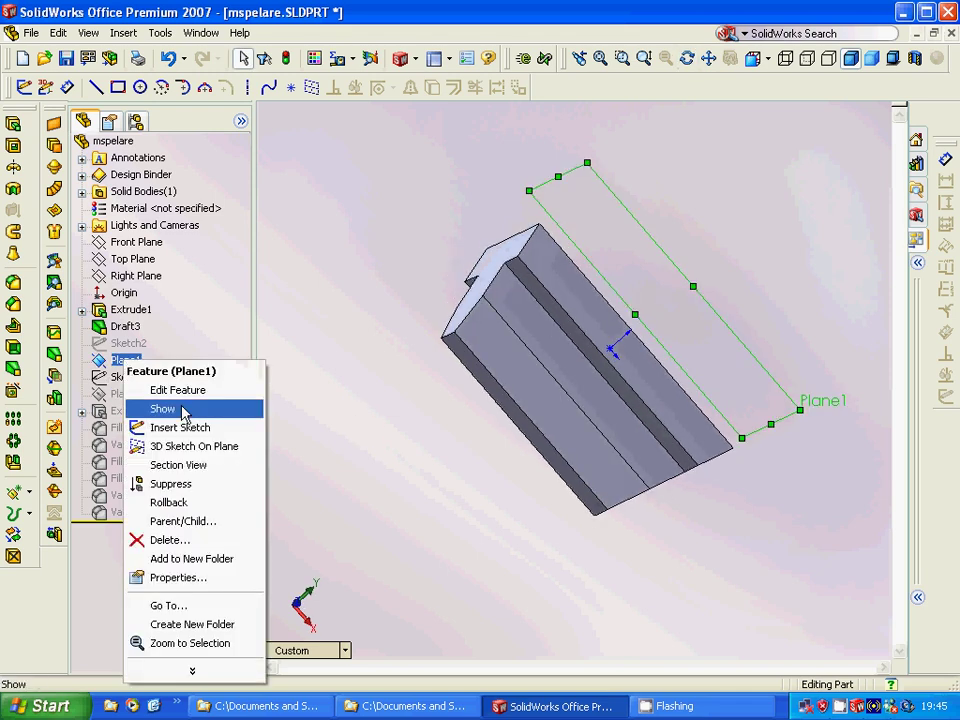
click(178, 392)
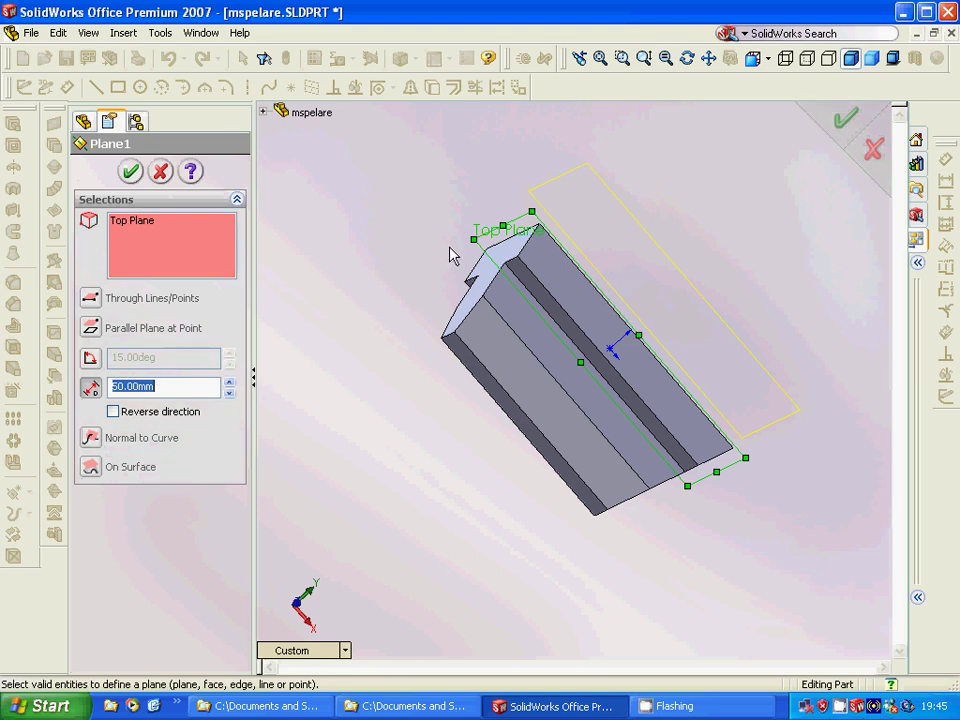
click(161, 175)
Examine the diagonal line of Sketch2, the point of Sketch3 and the Plane1 it lies on.
click(135, 344)
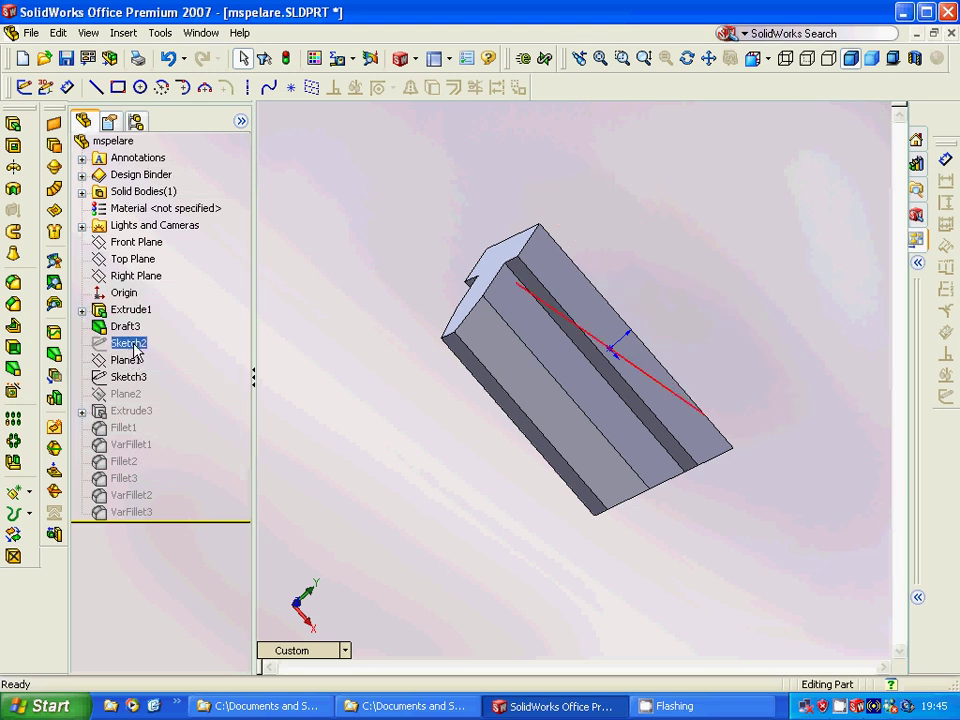
click(135, 346)
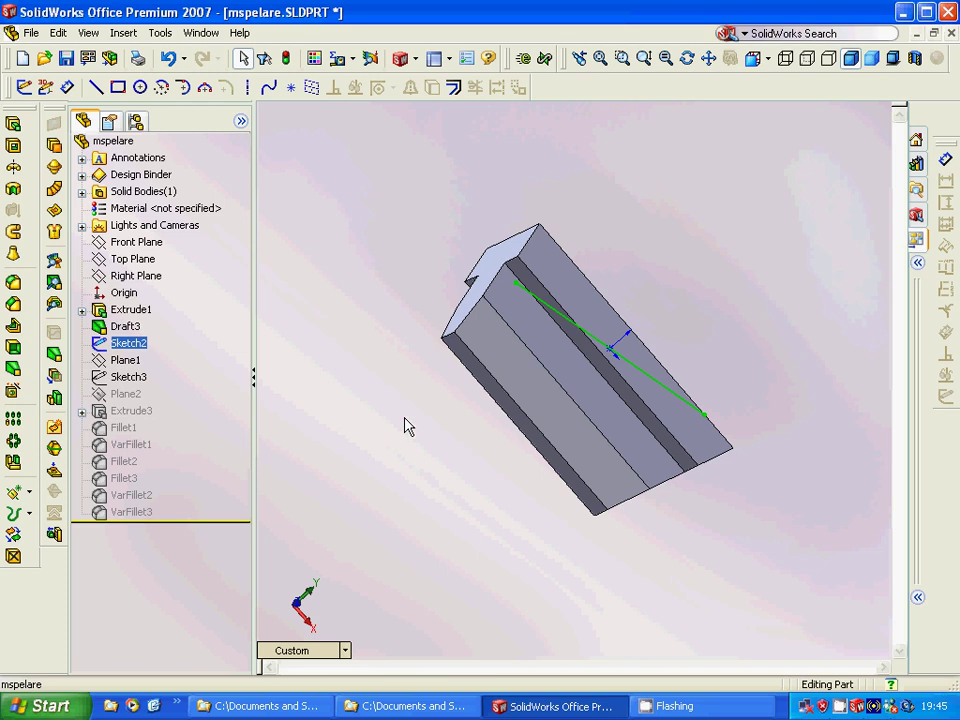
middle_drag(407, 427, 350, 455)
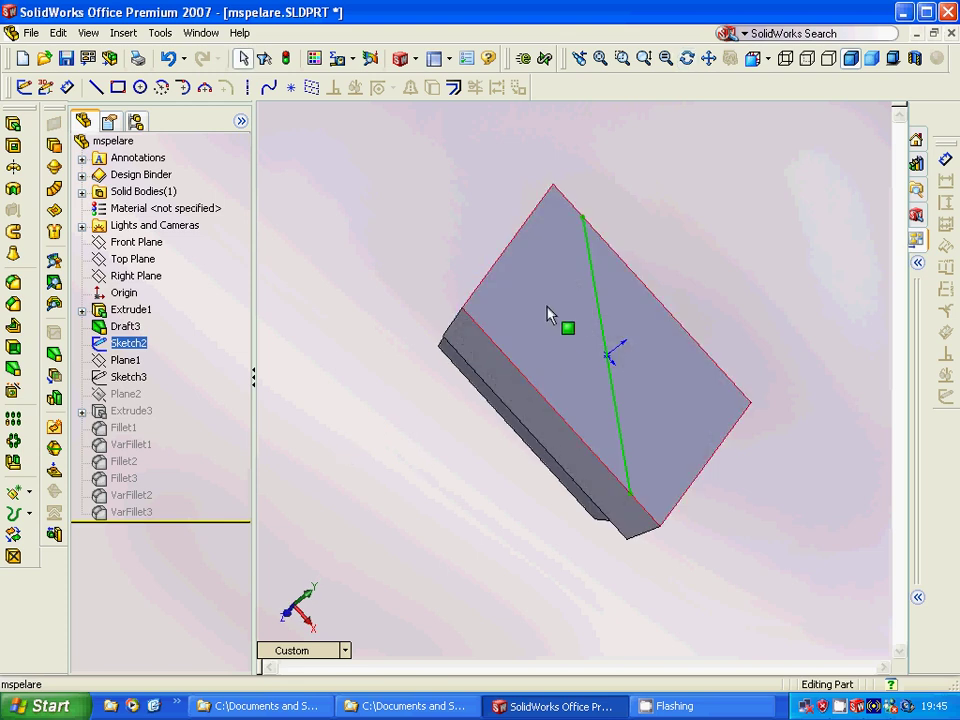
ctrl+click(135, 378)
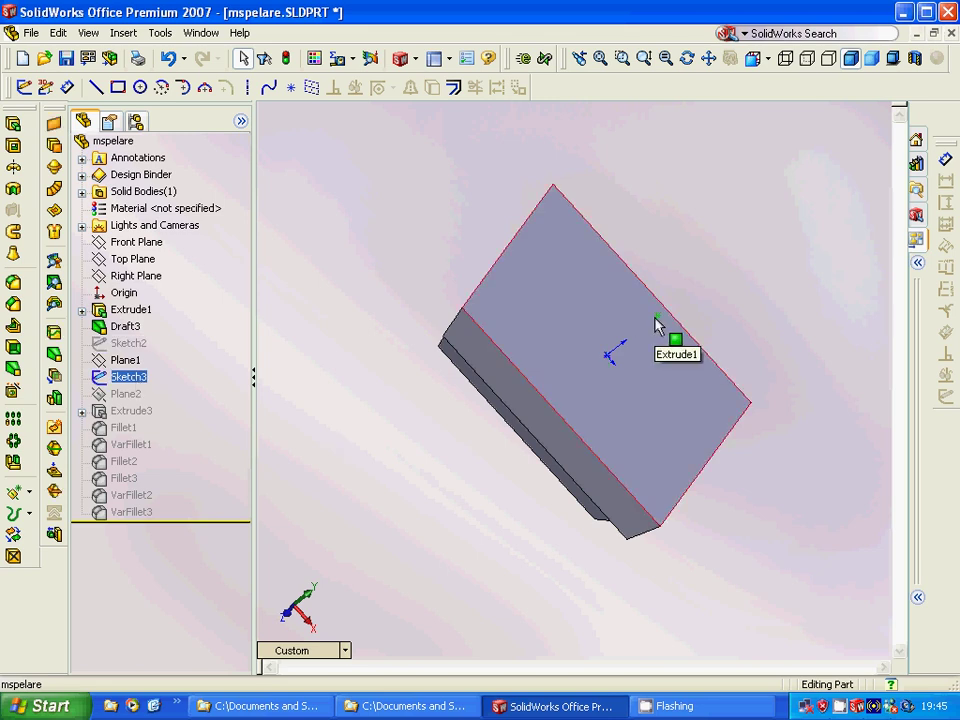
click(130, 361)
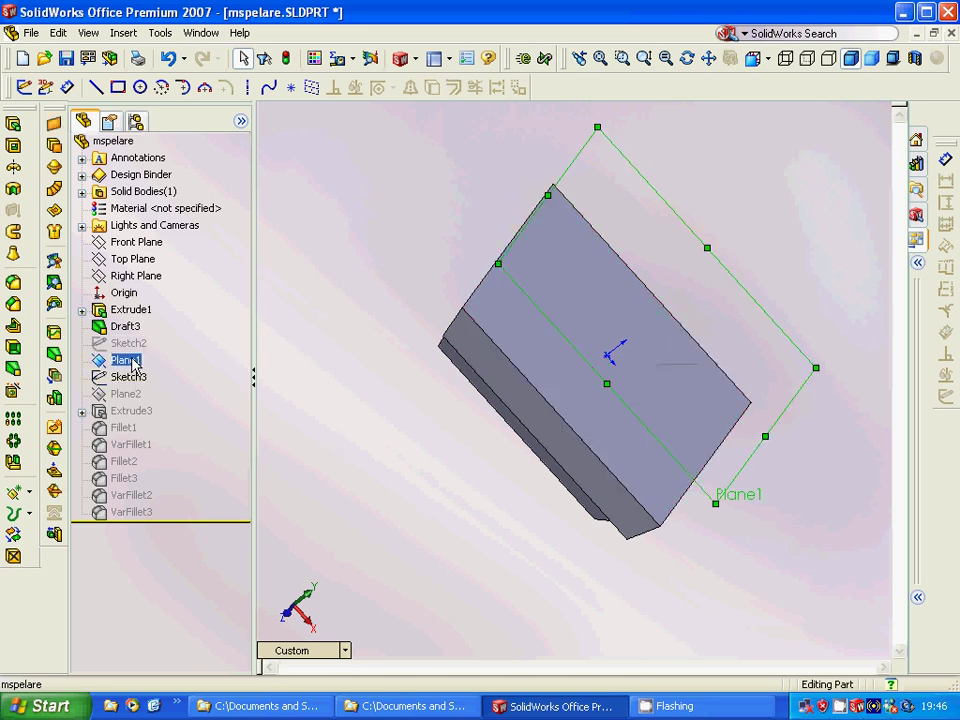
Review how Plane2 is defined through the Sketch3 point and the Sketch2 line, leaving its definition unchanged.
ctrl+click(127, 394)
click(128, 398)
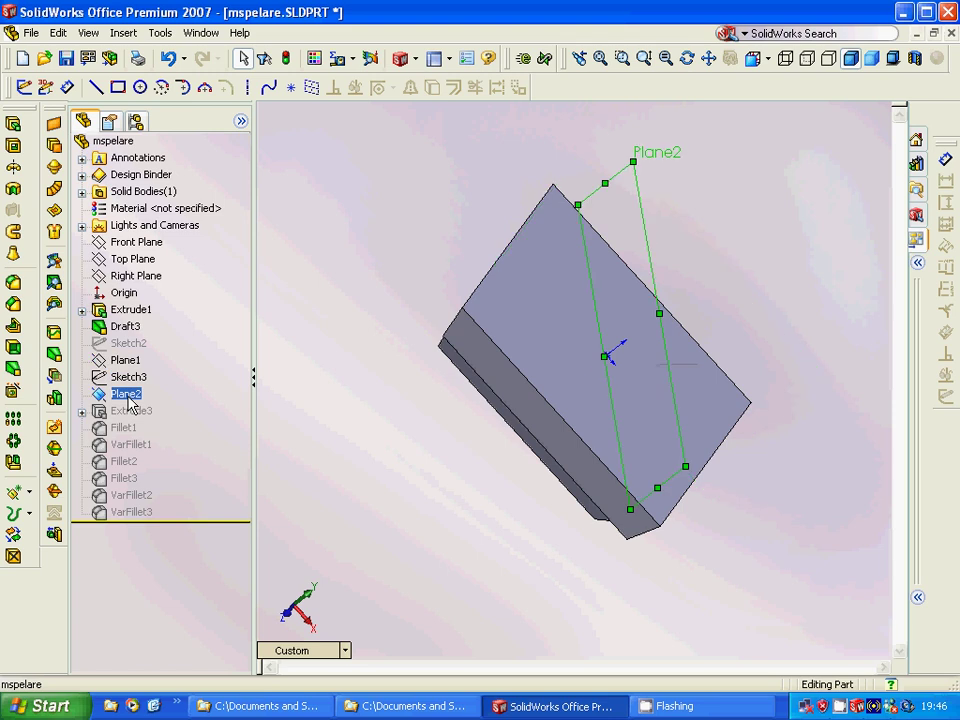
right_click(128, 398)
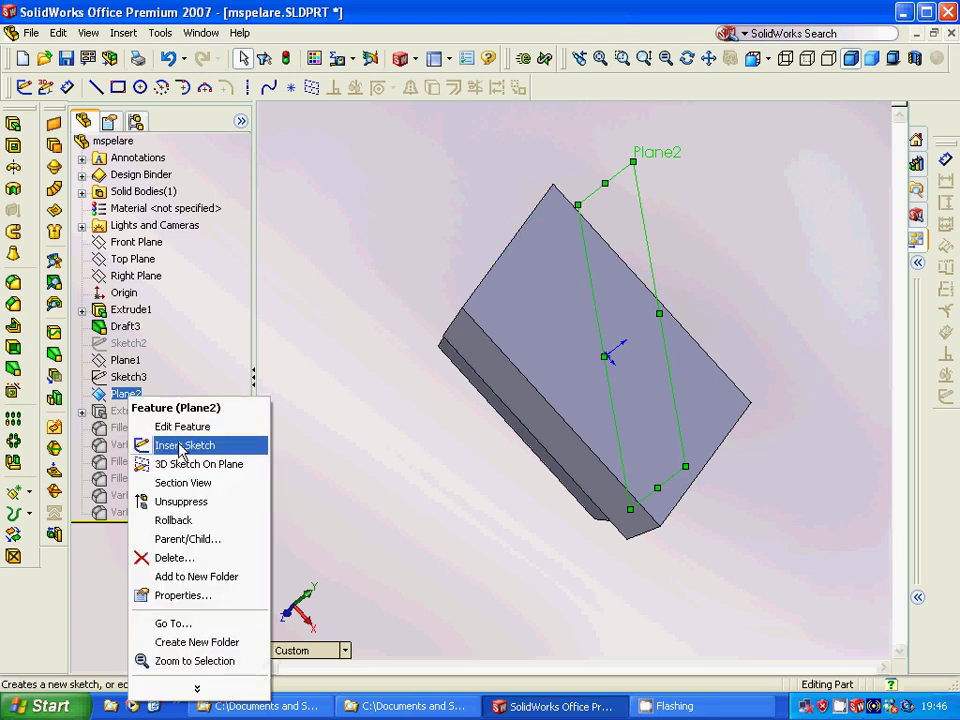
click(177, 428)
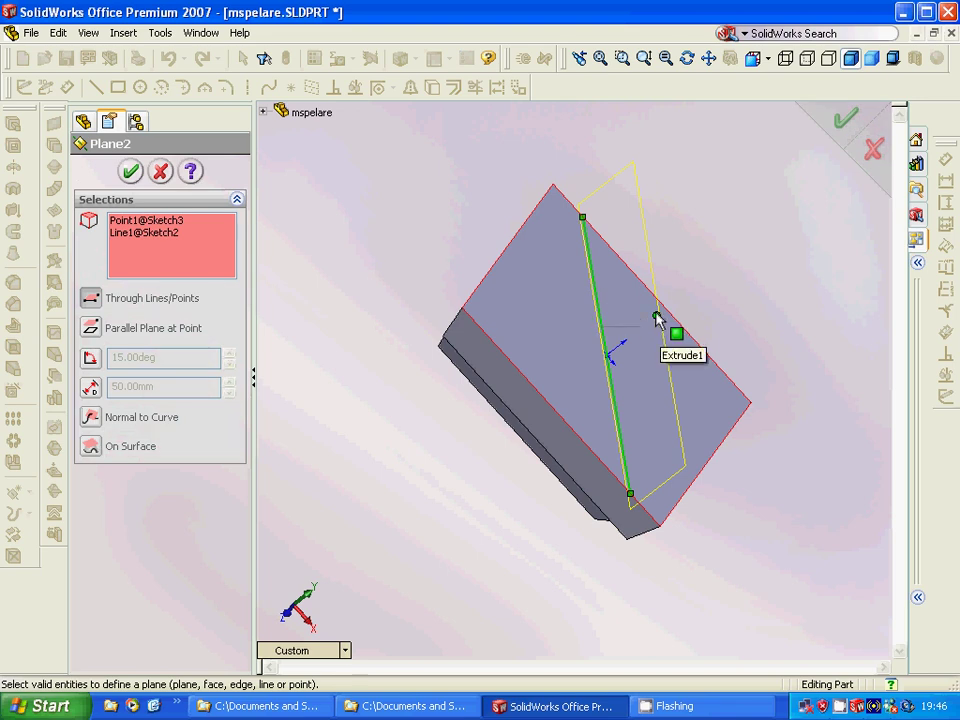
click(131, 172)
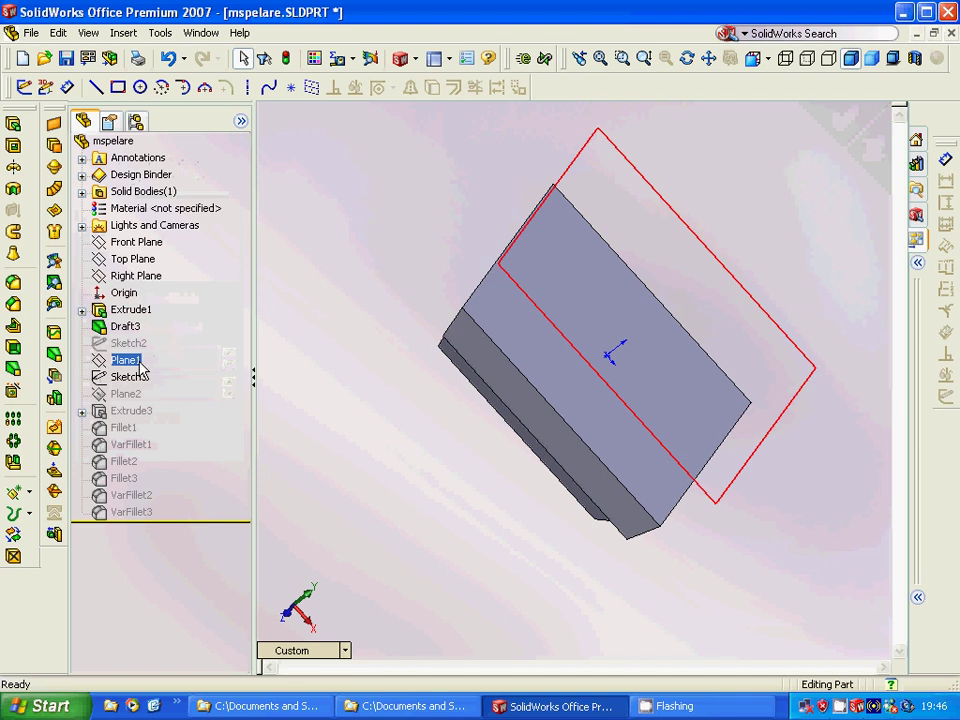
Inspect the Sketch6 profile under Extrude3, and unsuppress Extrude3 to restore the diagonal rounded rib.
click(82, 411)
click(168, 431)
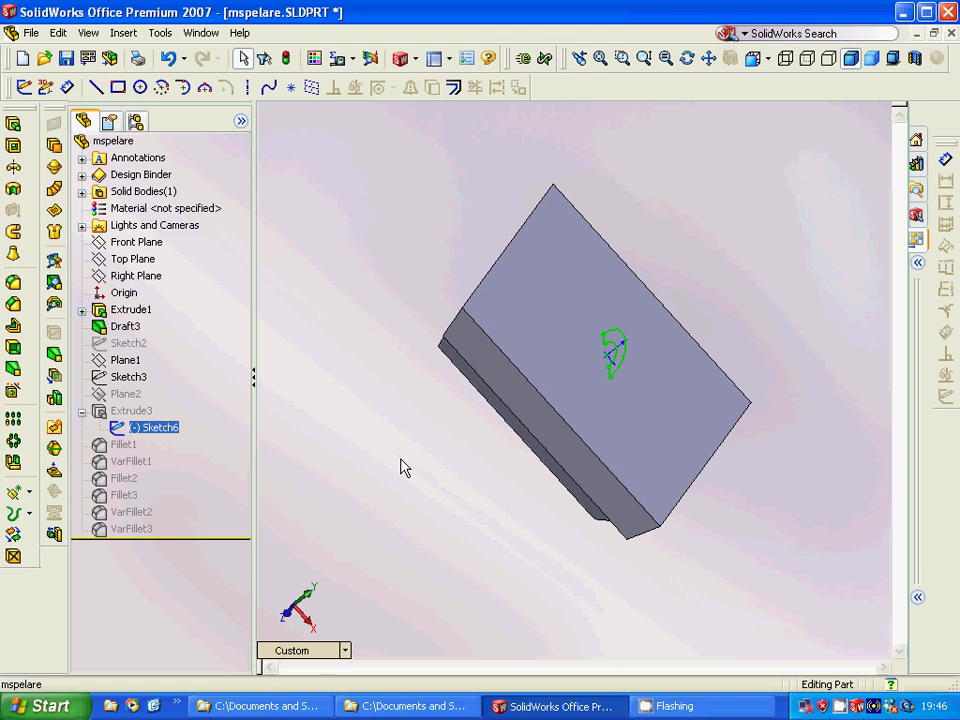
right_click(136, 413)
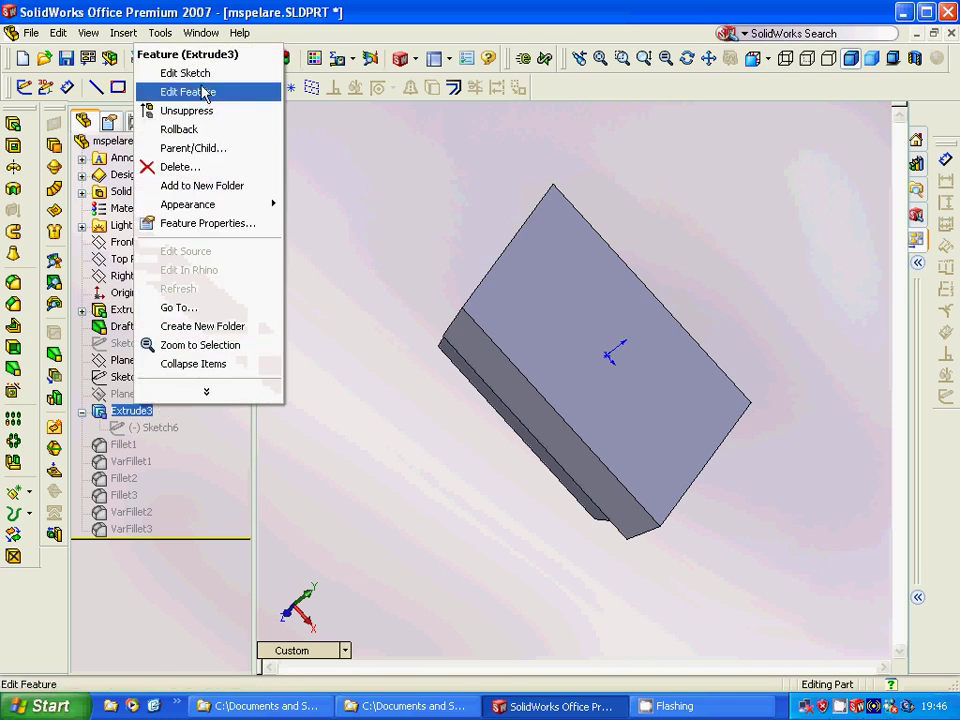
click(197, 111)
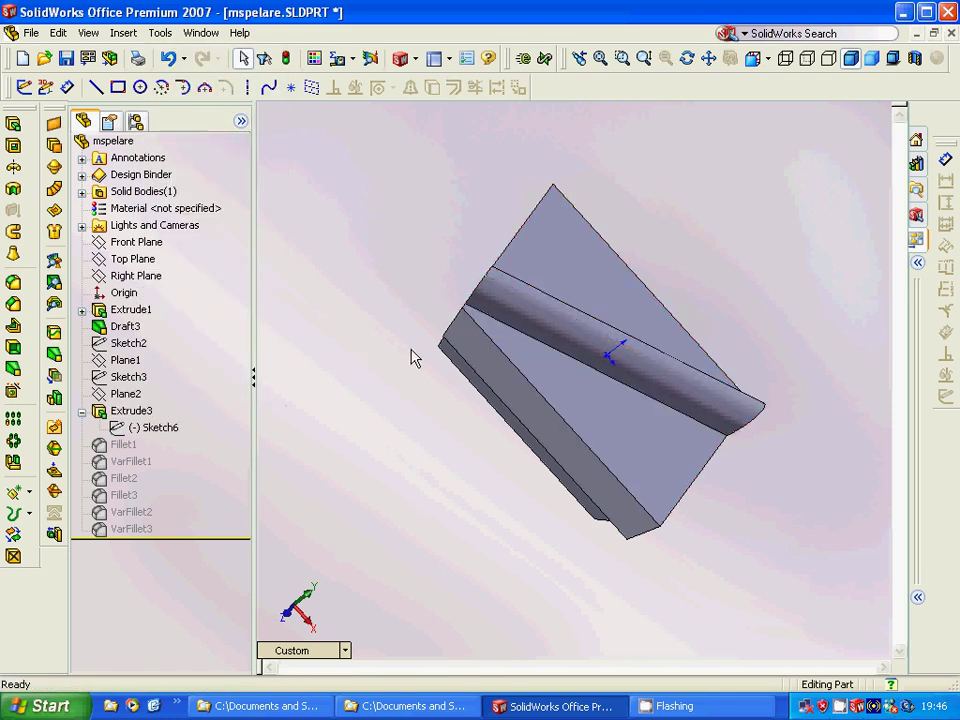
middle_drag(444, 300, 514, 317)
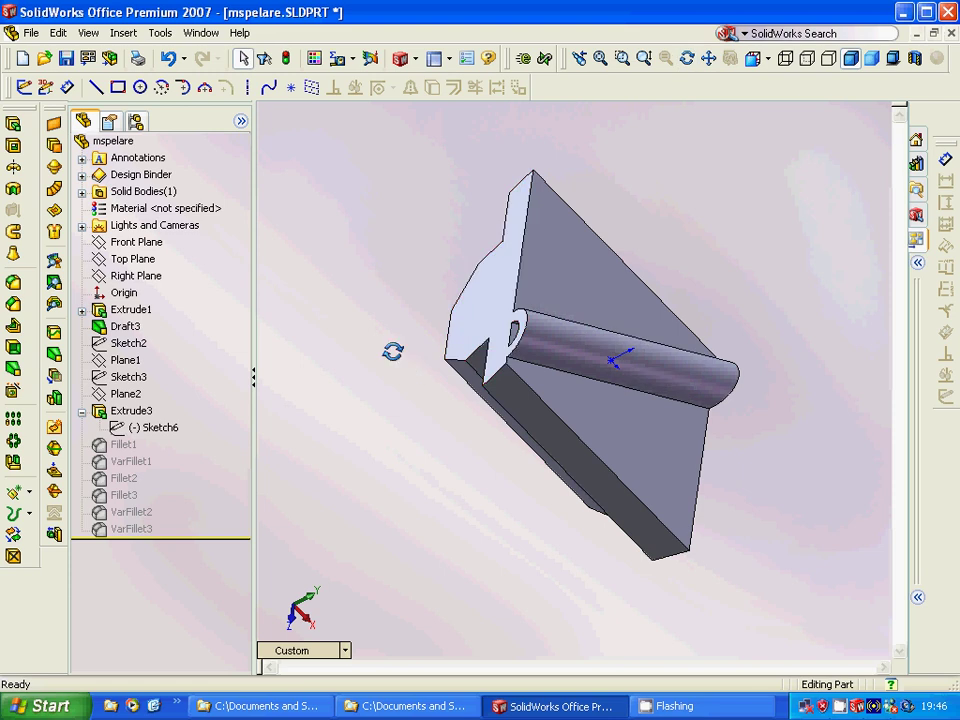
middle_drag(392, 351, 696, 519)
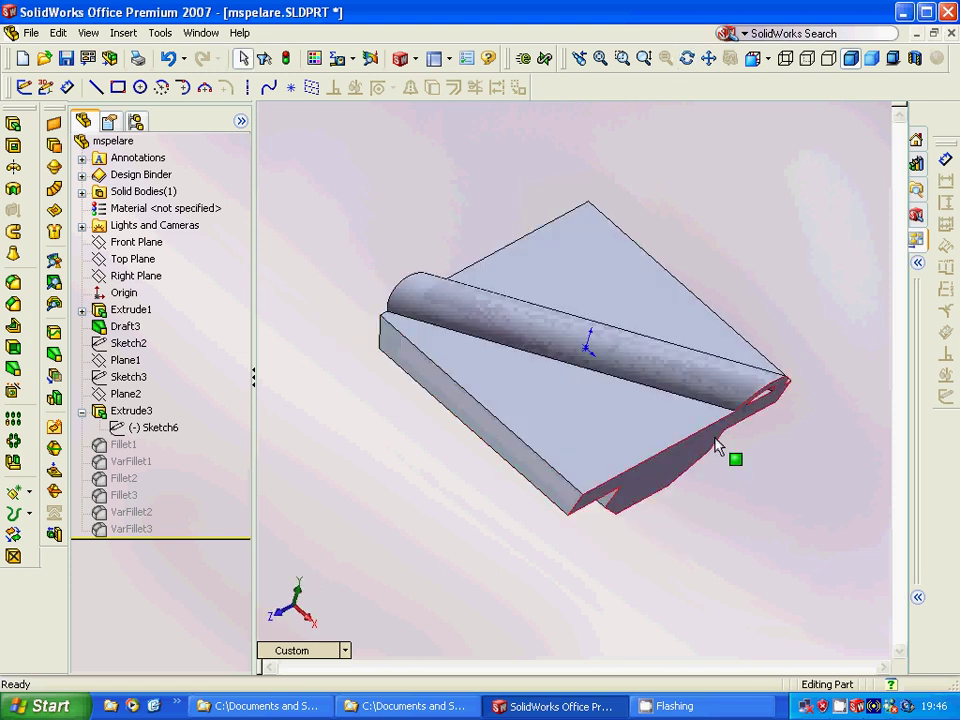
click(81, 411)
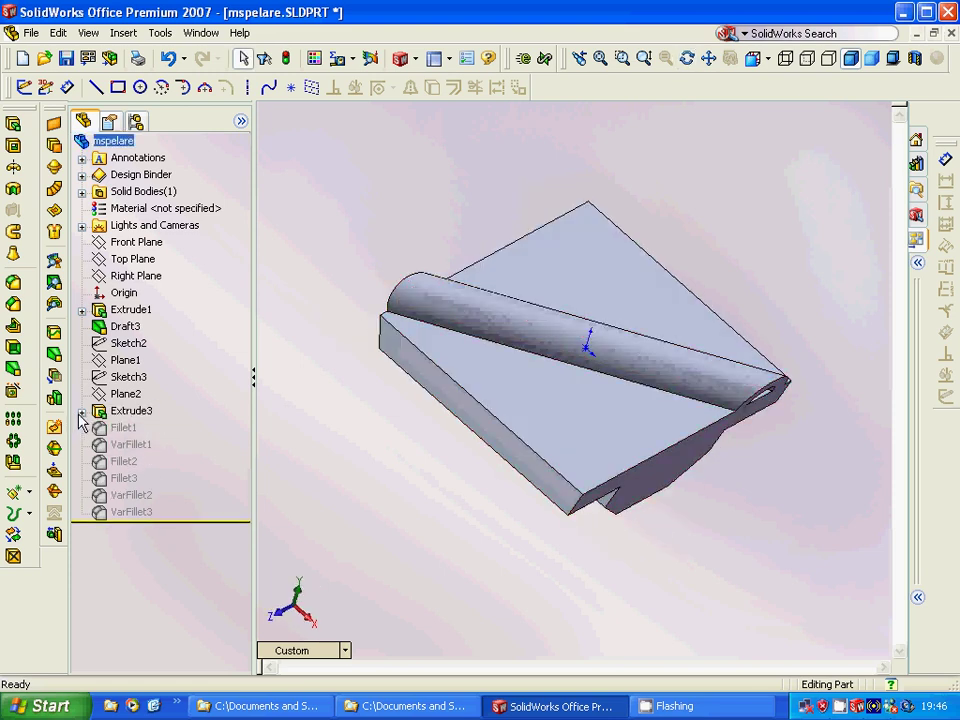
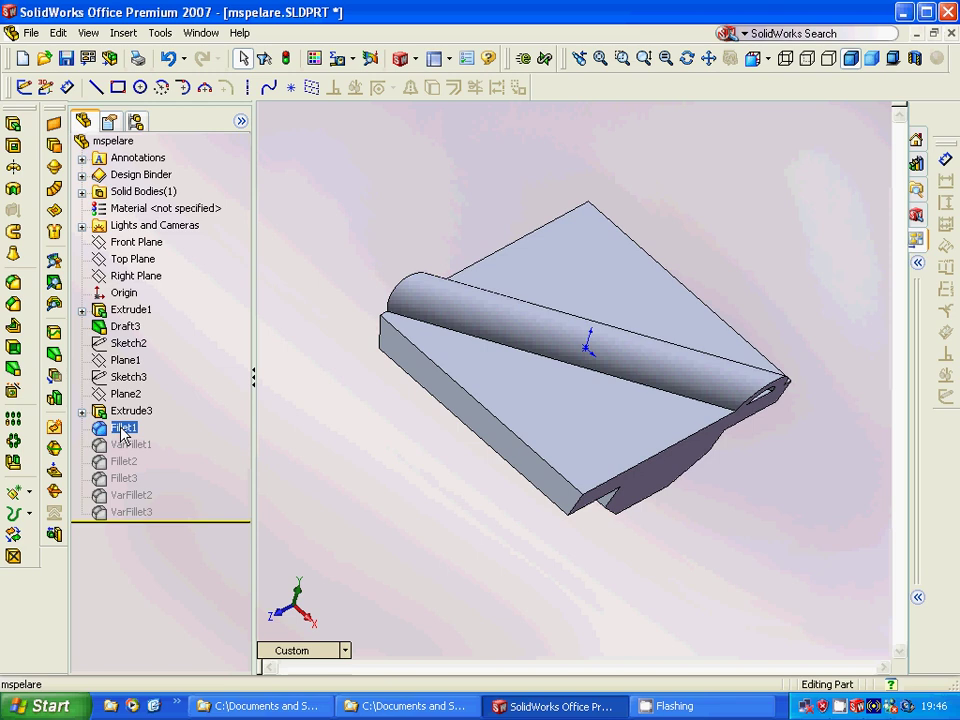
Unsuppress Fillet1 to restore the fillets where the diagonal rib meets the base plate.
right_click(124, 430)
click(160, 151)
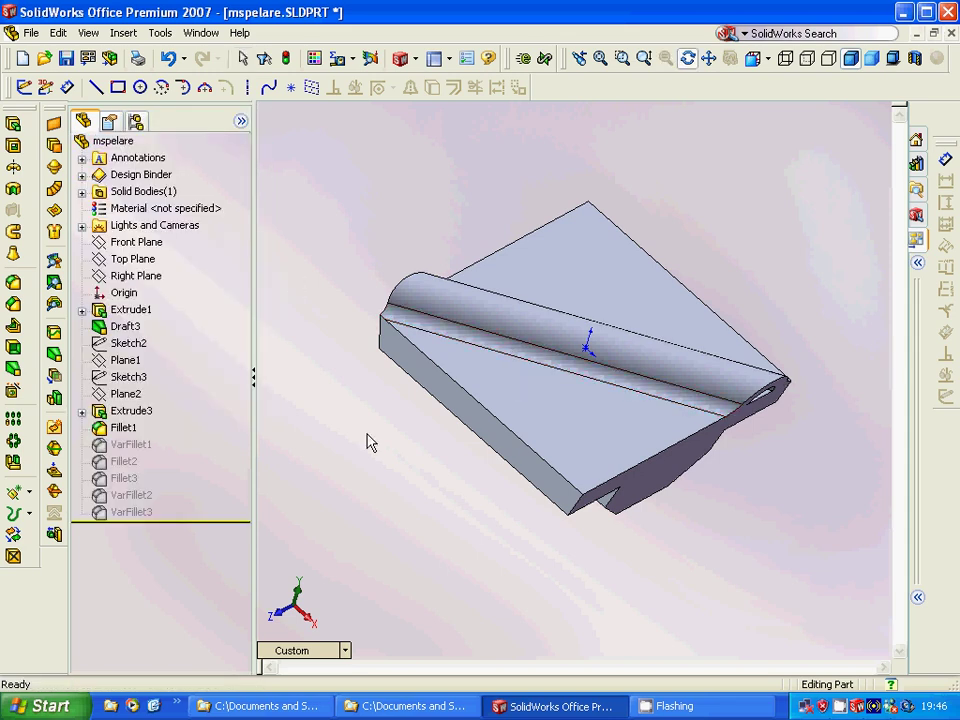
middle_drag(370, 443, 405, 552)
key(Escape)
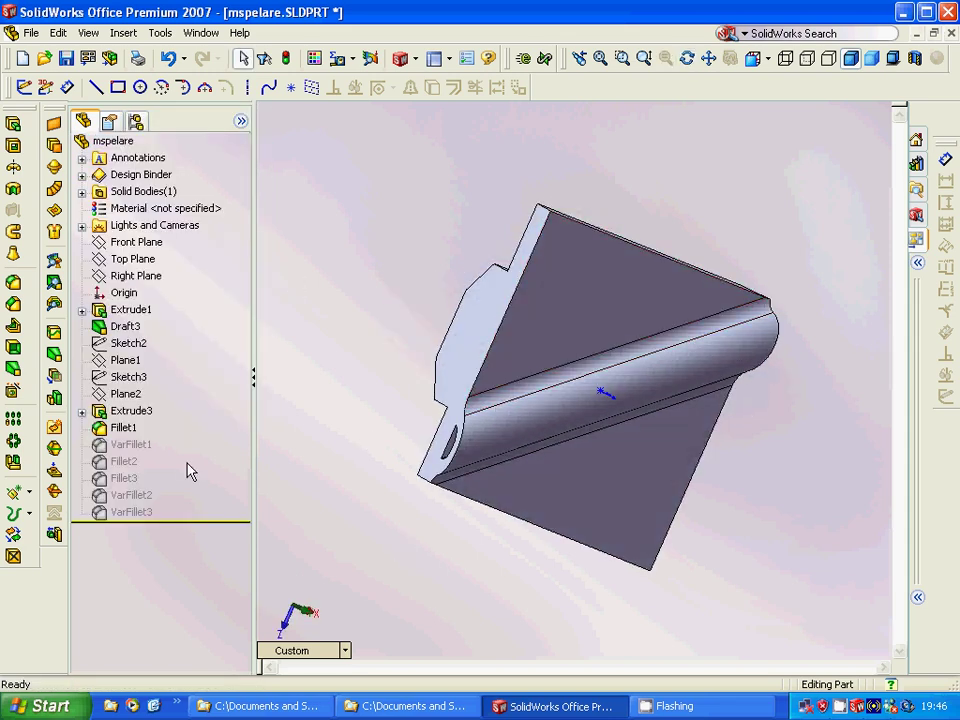
Unsuppress VarFillet1 to restore the variable-radius fillet along the long edge of the base body.
click(129, 446)
right_click(128, 450)
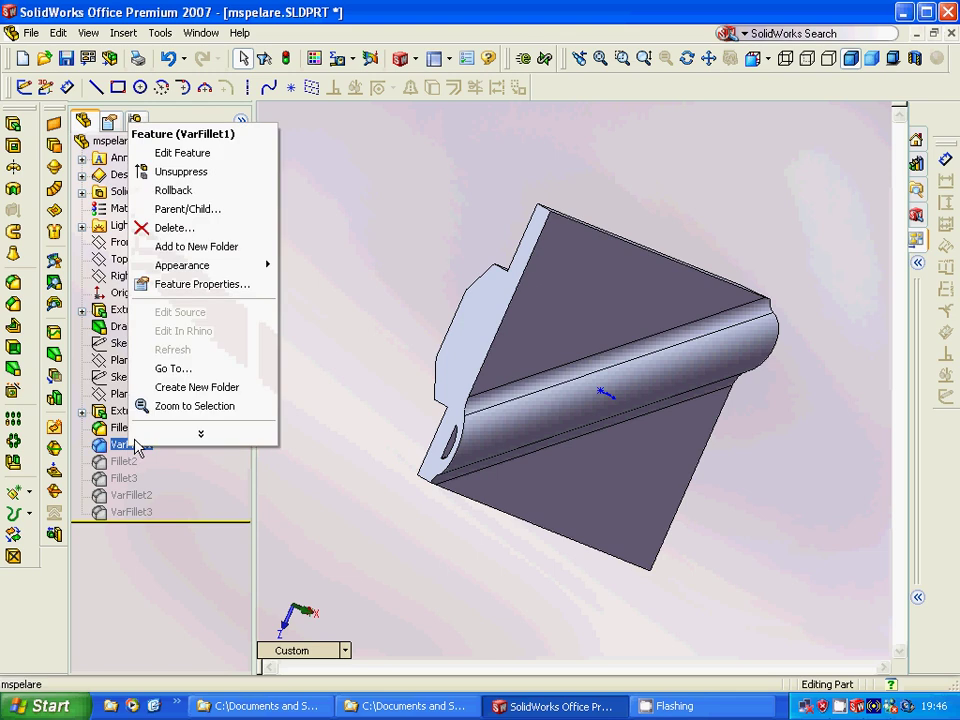
click(190, 172)
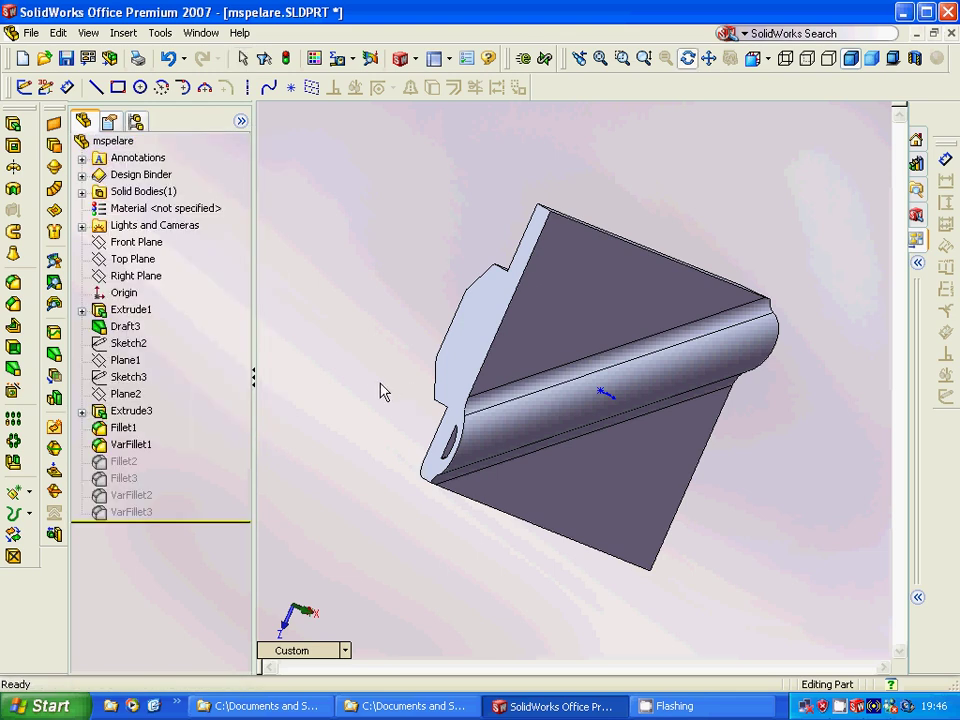
middle_drag(381, 390, 430, 220)
right_click(430, 220)
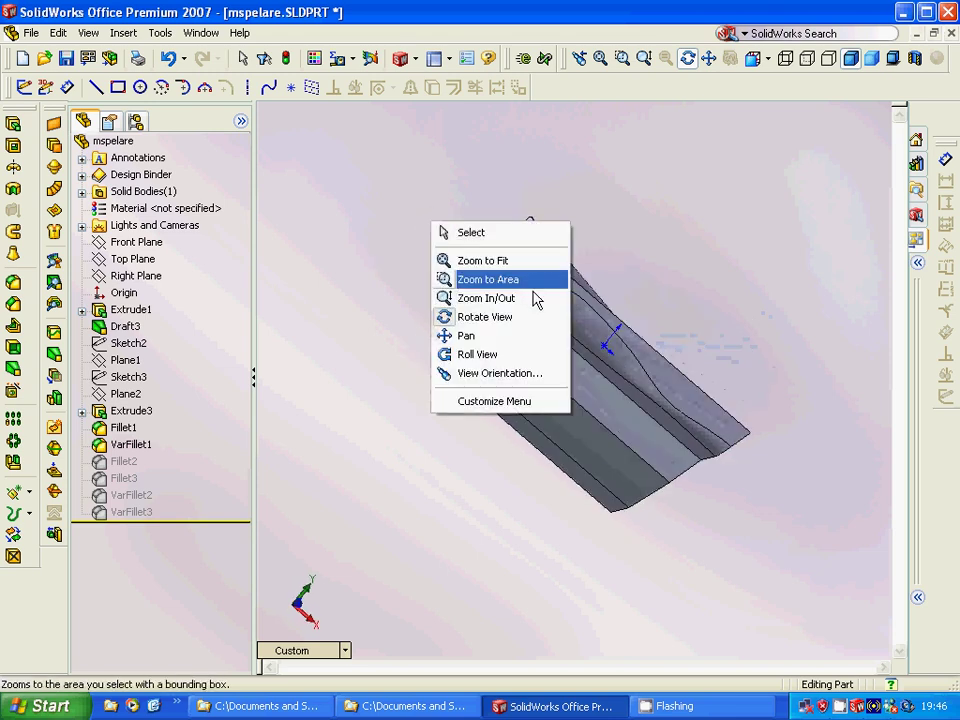
Review the control-point radii and positions along the edge in the VarFillet1 definition, keeping them unchanged.
right_click(145, 446)
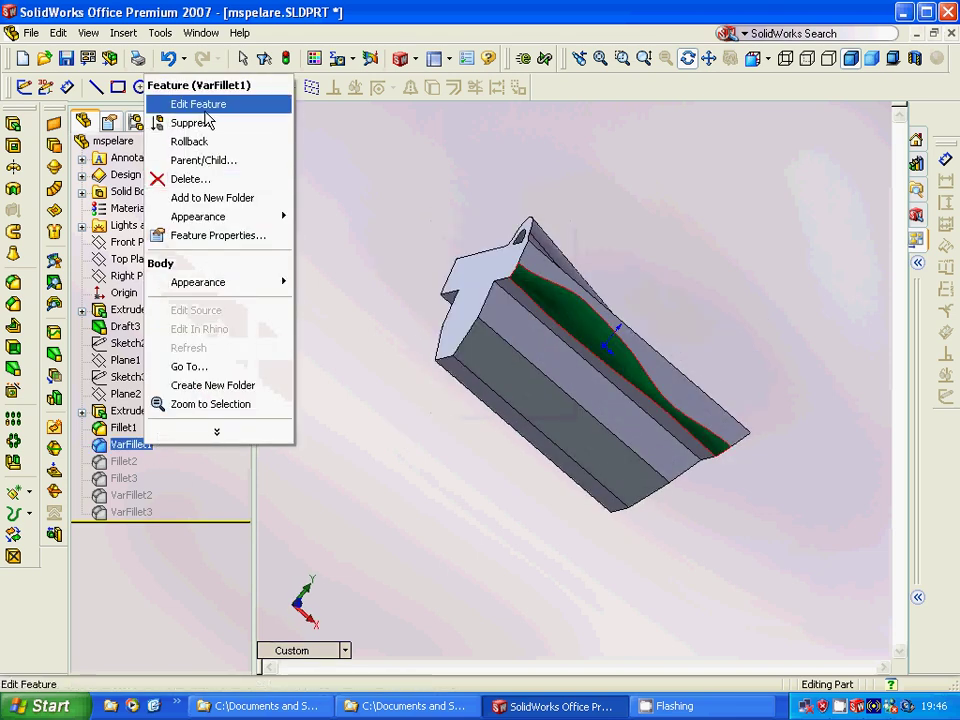
click(205, 105)
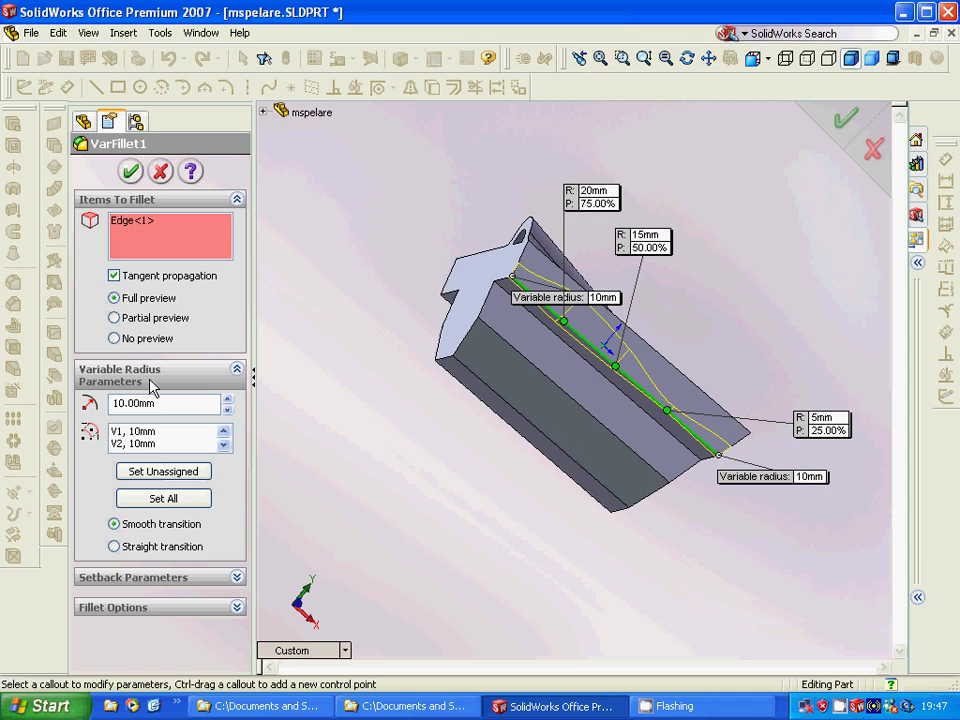
click(130, 170)
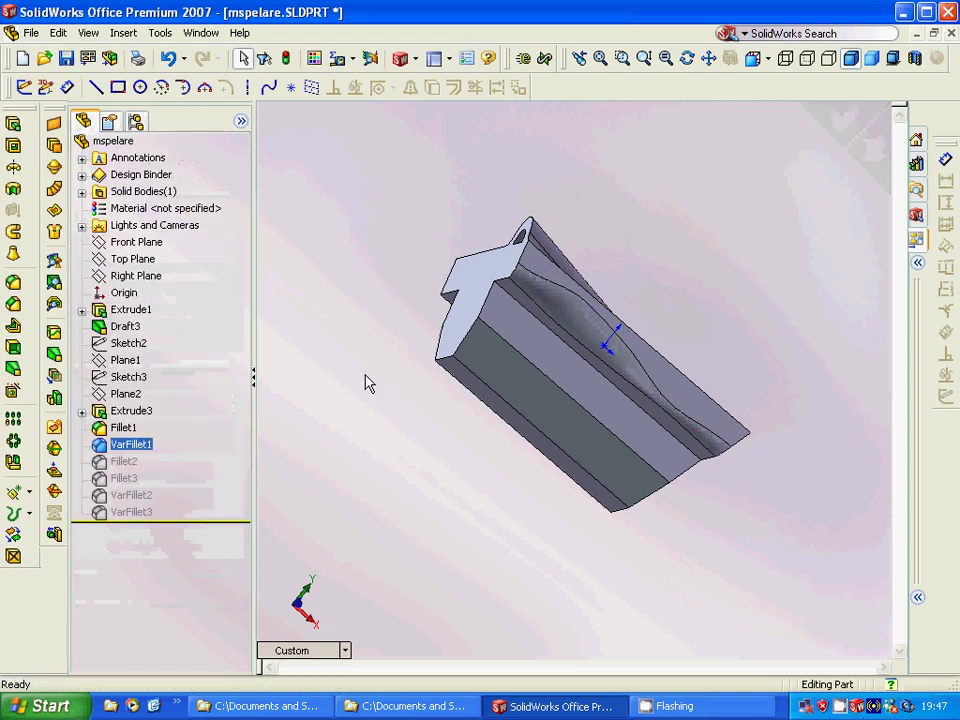
Unsuppress Fillet2 to restore its rounded edges on the base plate.
right_click(131, 465)
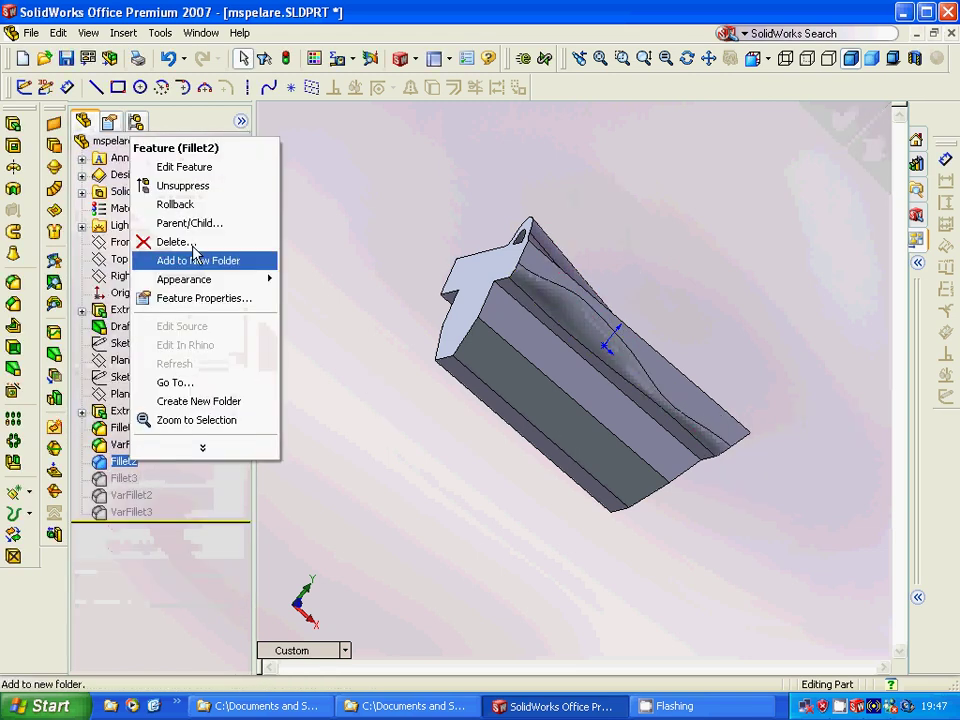
click(188, 185)
middle_drag(343, 386, 541, 511)
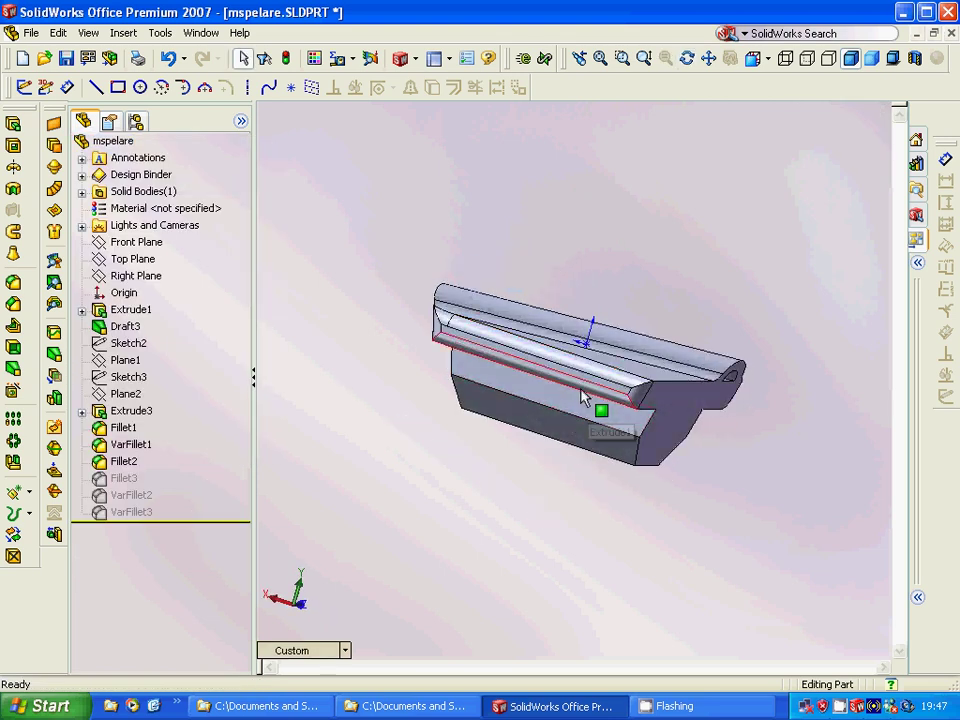
Unsuppress Fillet3 to restore its rounded edges, and inspect them from the ribbed side of the part.
click(125, 478)
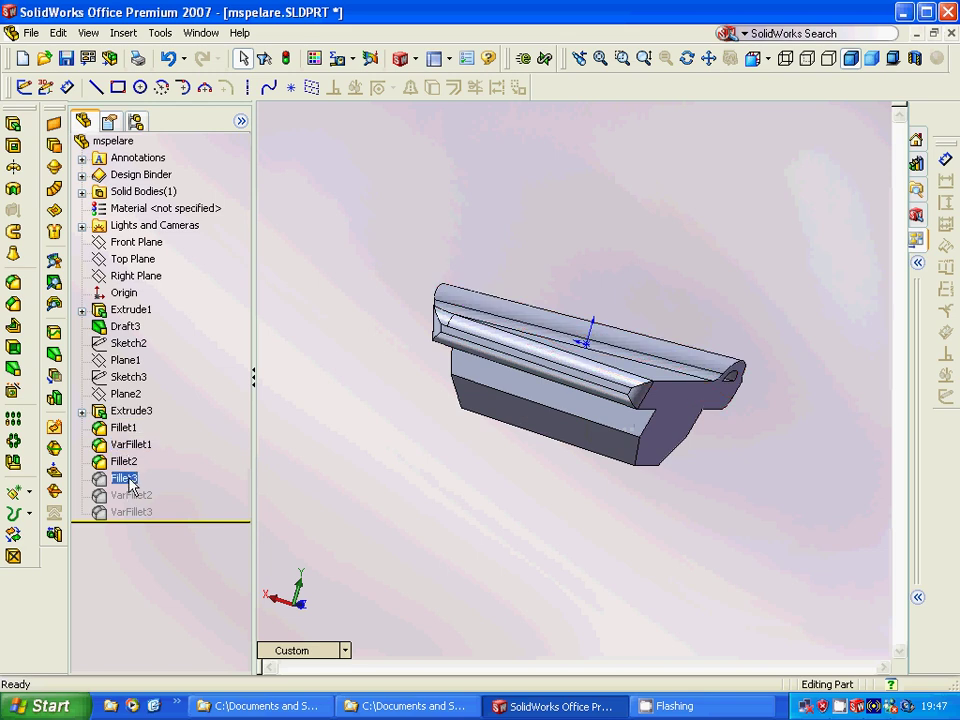
right_click(128, 483)
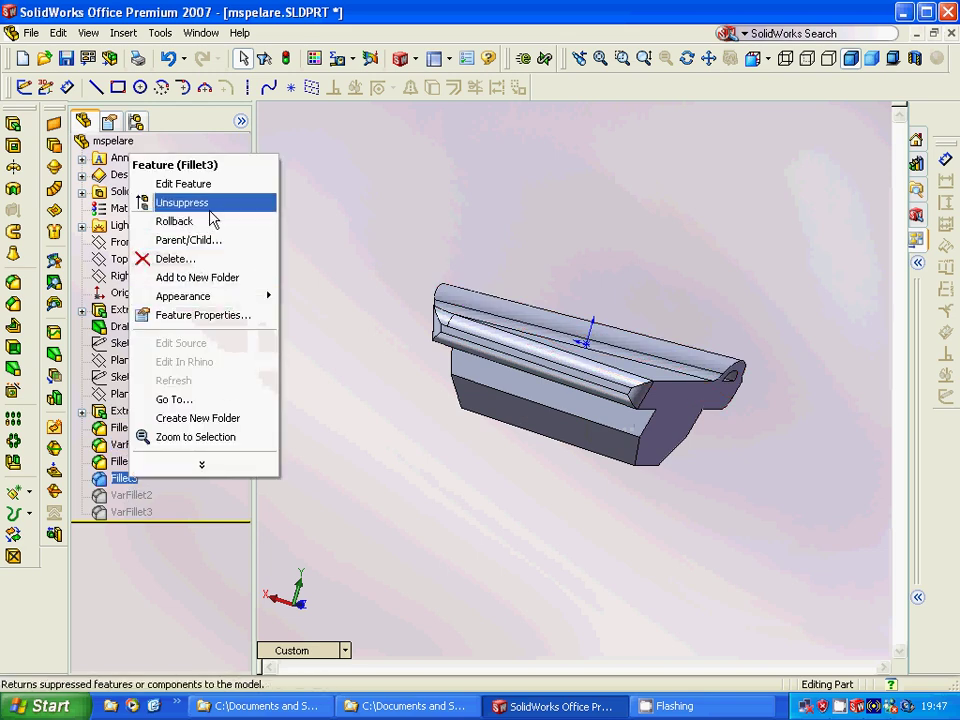
click(205, 203)
middle_drag(345, 414, 336, 238)
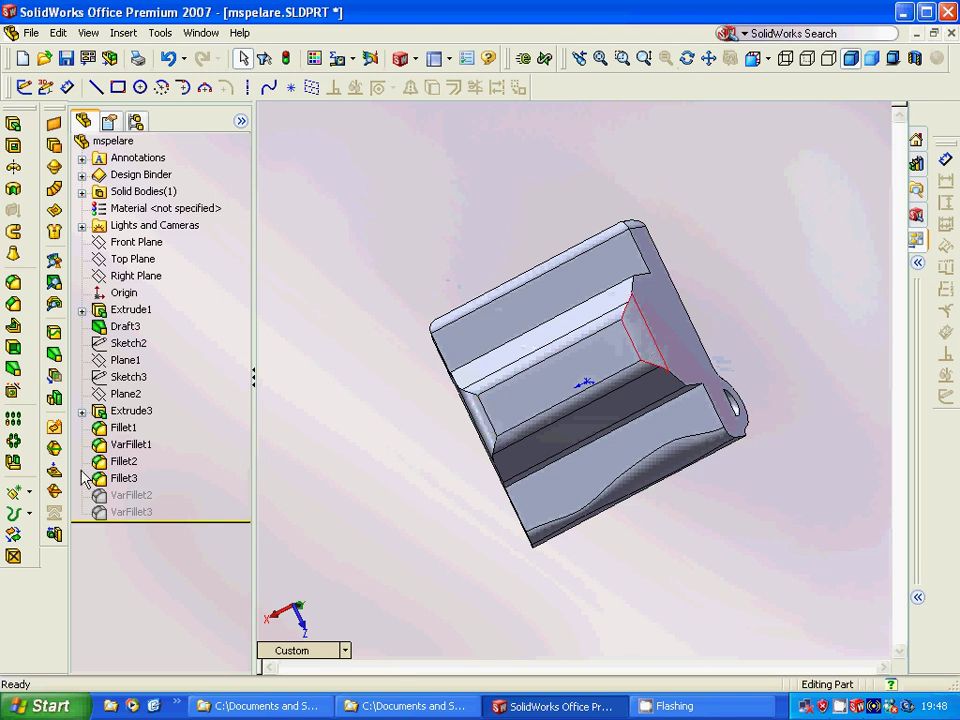
Unsuppress VarFillet2 to restore the second variable-radius fillet along the long inner edge of the body.
click(126, 499)
right_click(125, 502)
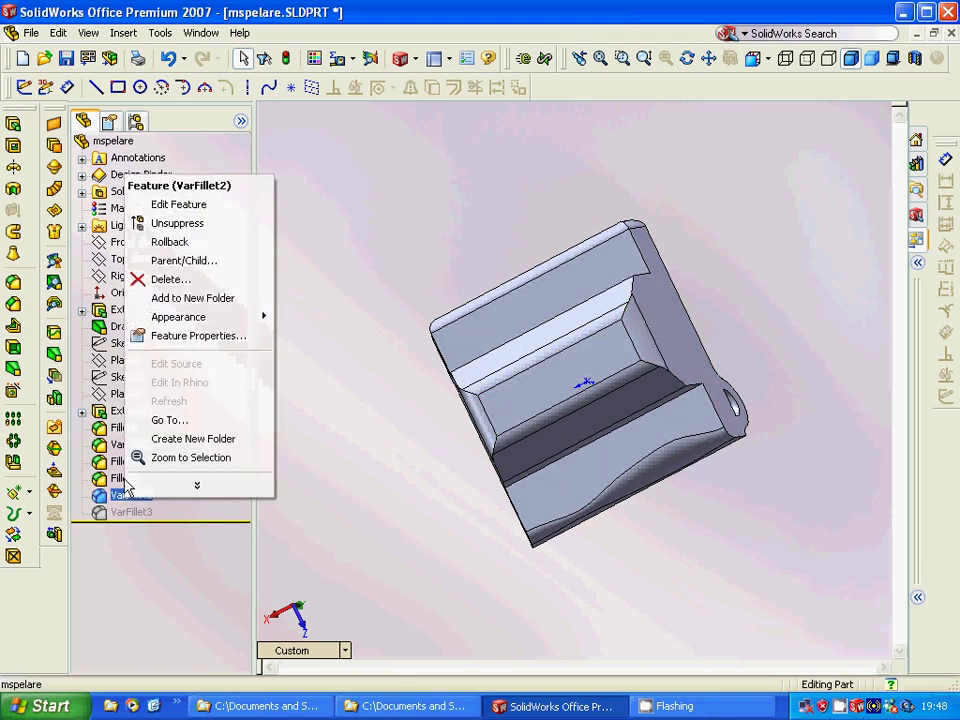
click(193, 238)
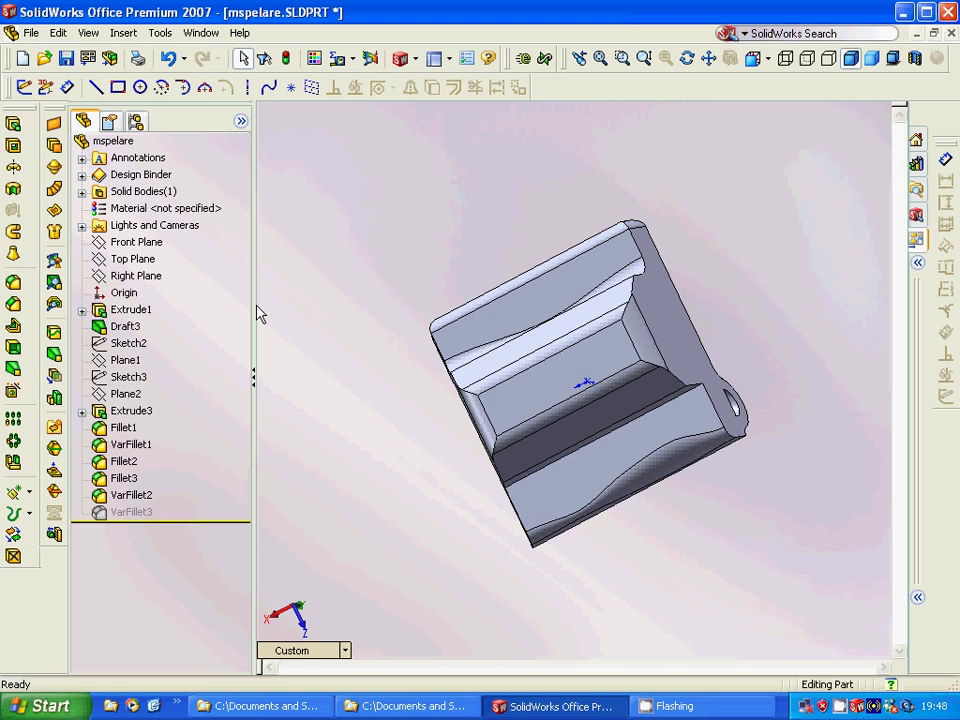
middle_drag(263, 326, 308, 369)
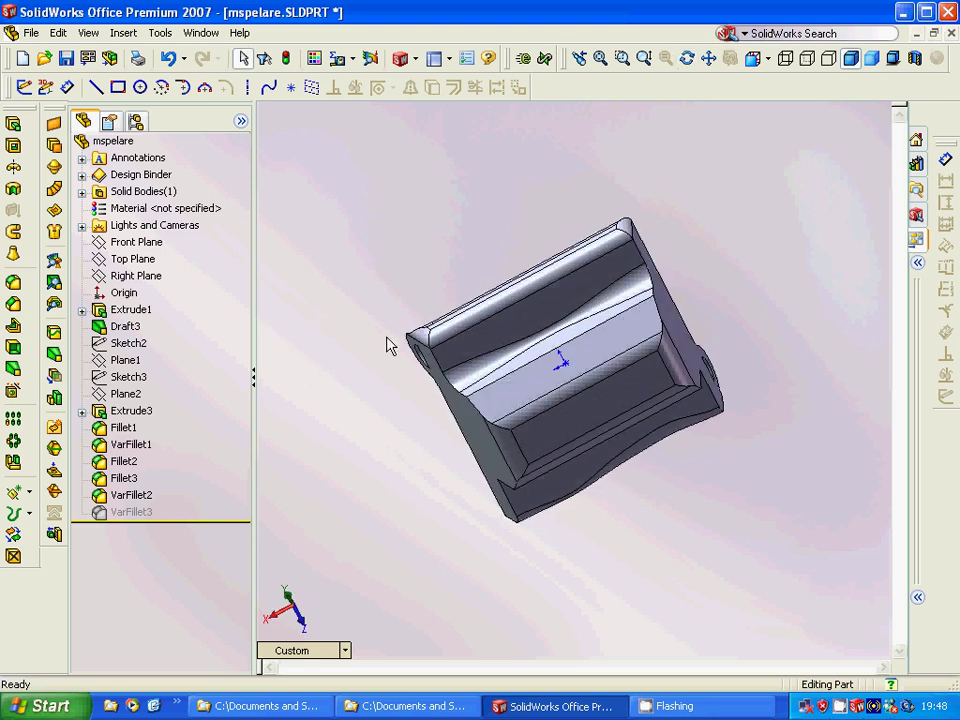
Review the variable radii along the edge in the VarFillet2 definition, keeping them unchanged.
click(132, 496)
right_click(132, 497)
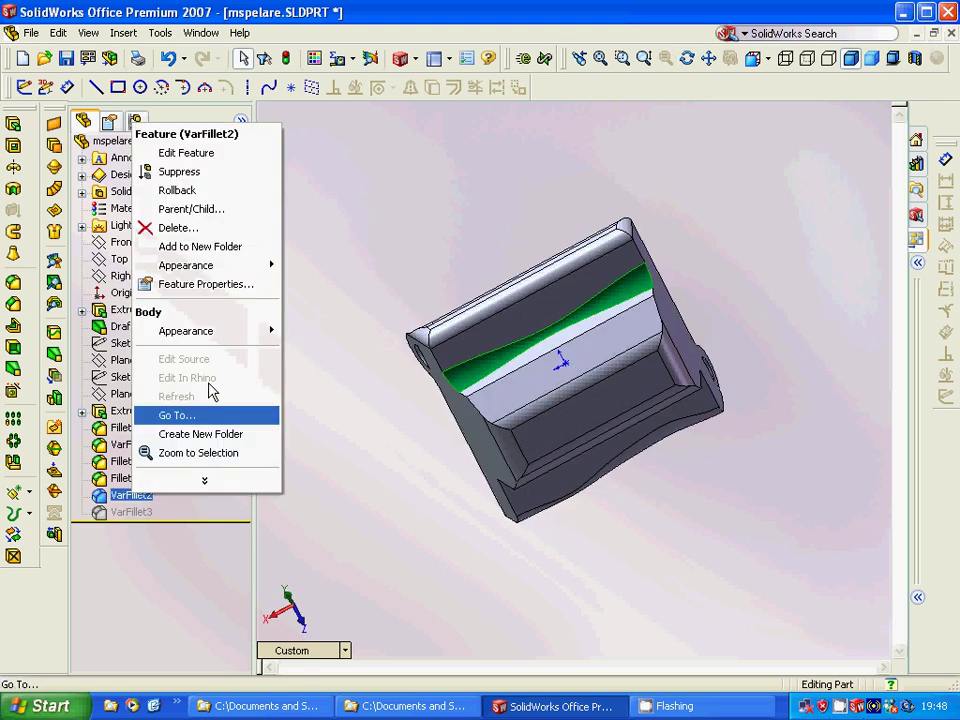
click(212, 154)
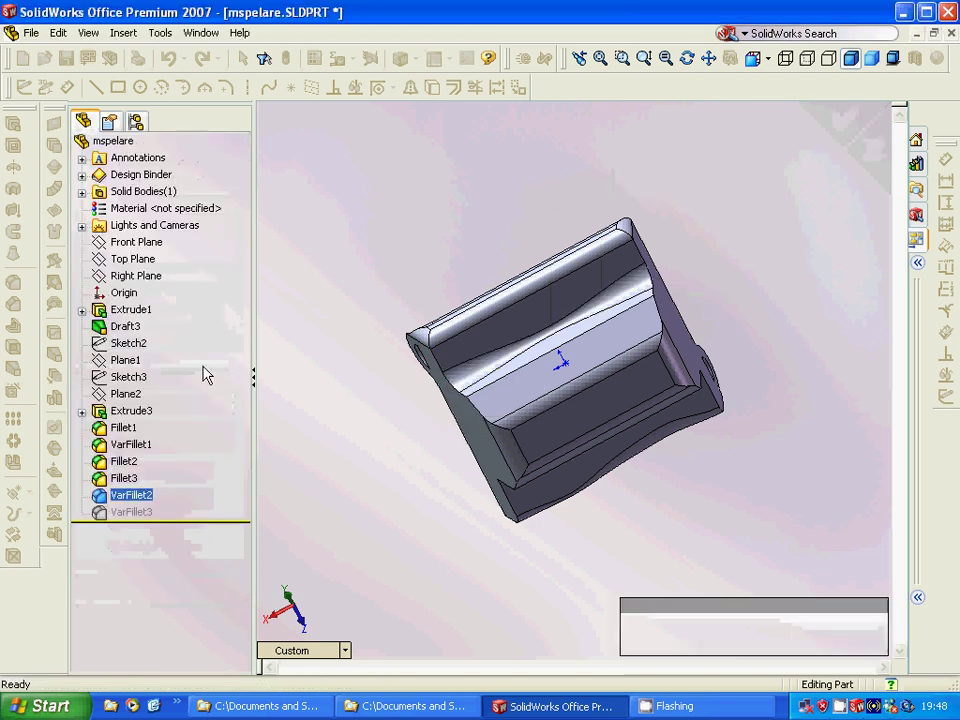
Unsuppress VarFillet3 to restore the last variable-radius fillet on the part.
right_click(138, 515)
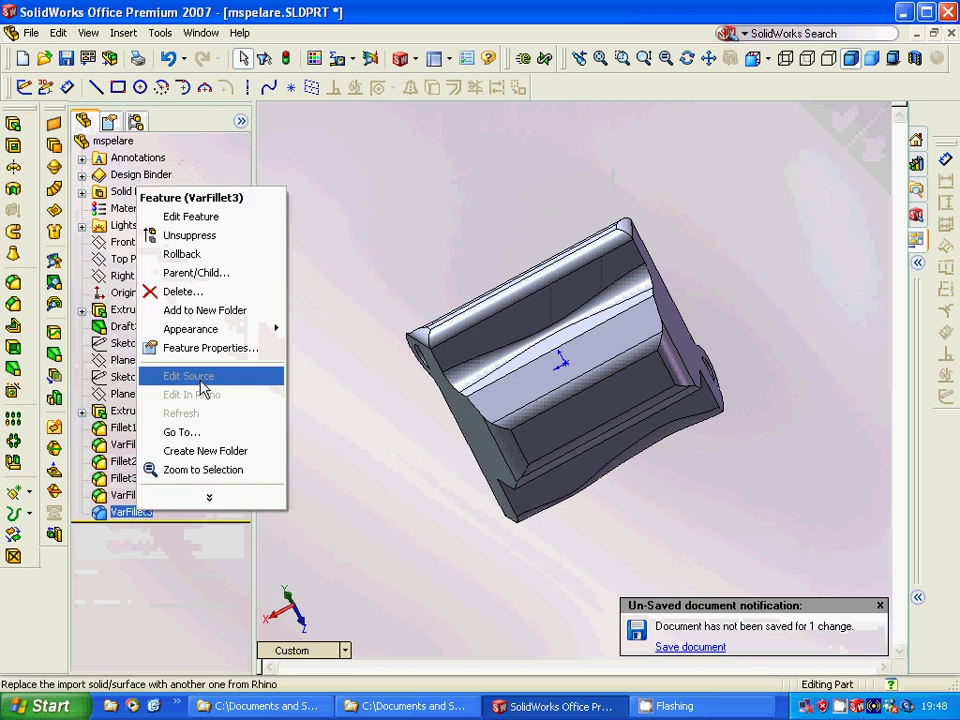
click(380, 410)
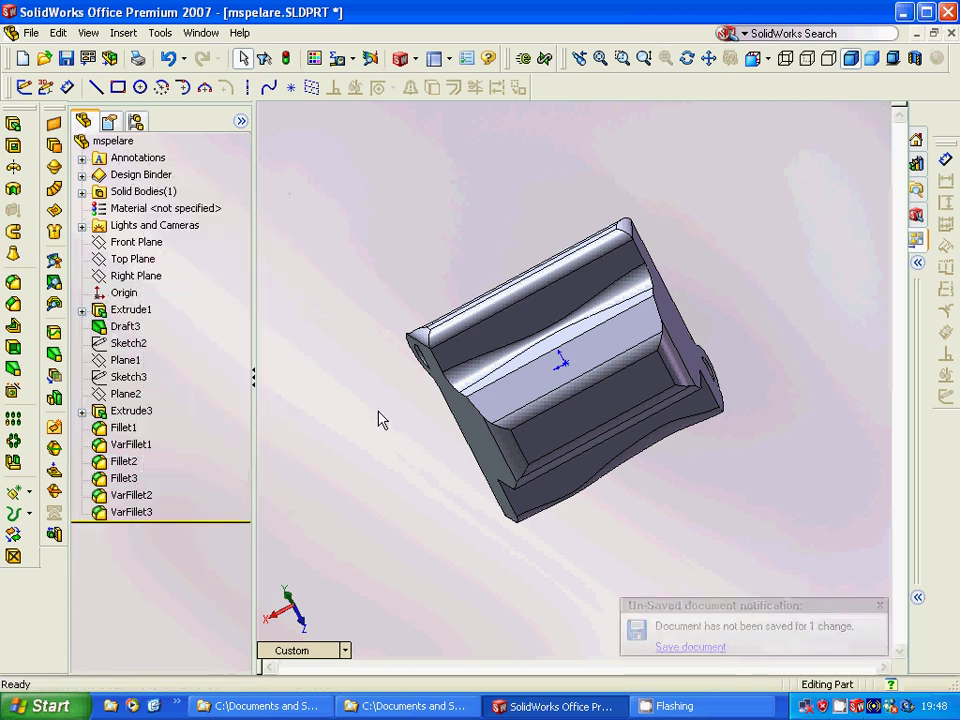
middle_drag(378, 405, 566, 428)
Review the control-point radii and positions in the VarFillet3 definition, keeping them unchanged.
click(127, 516)
right_click(127, 518)
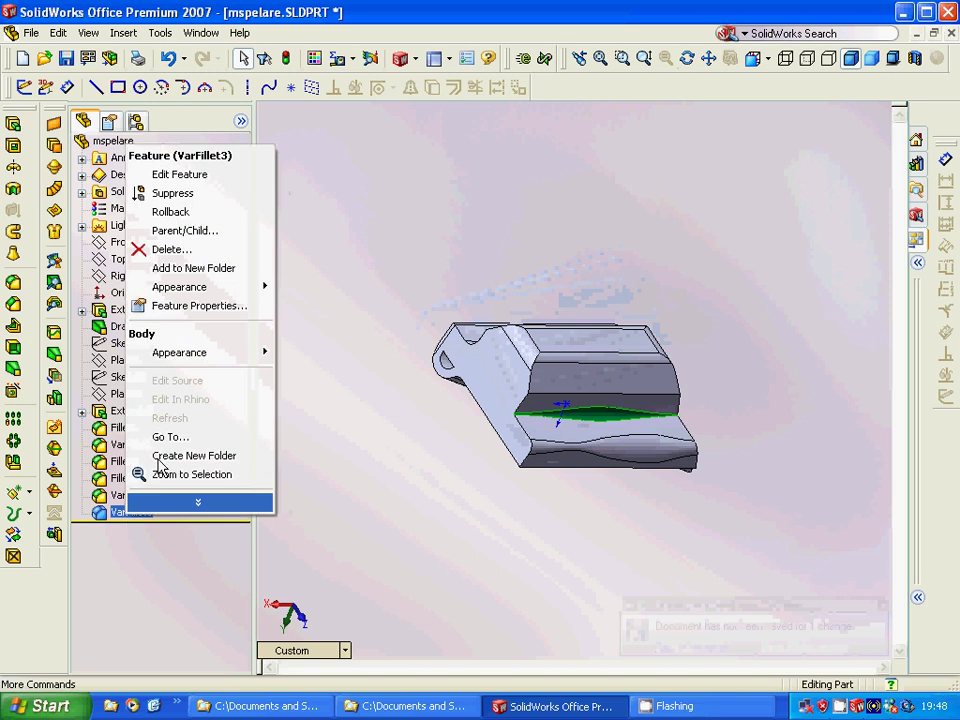
click(185, 175)
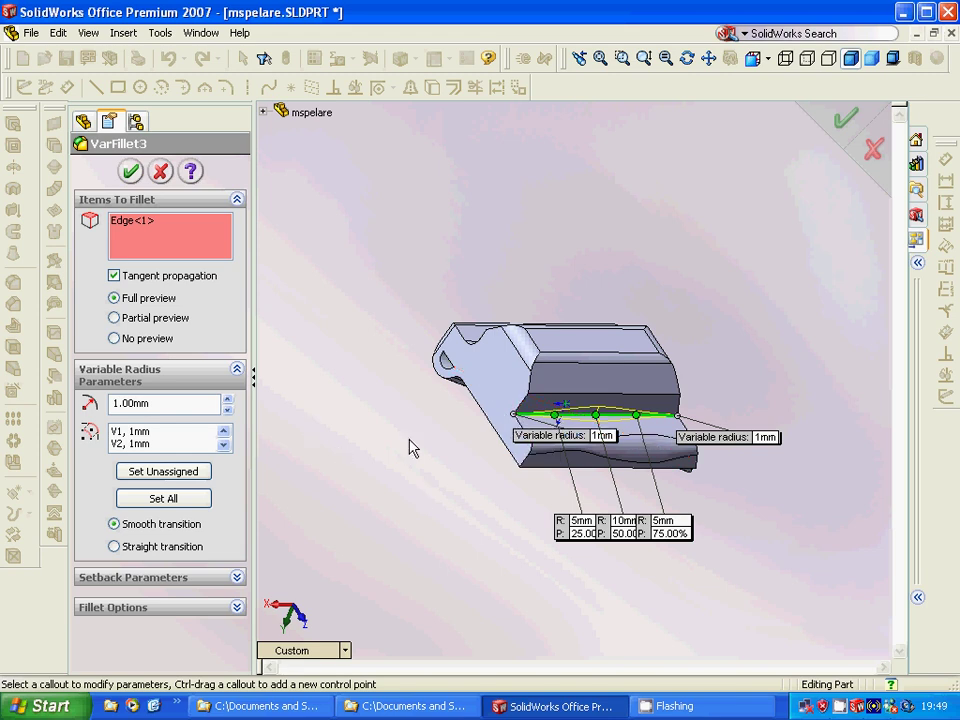
click(132, 173)
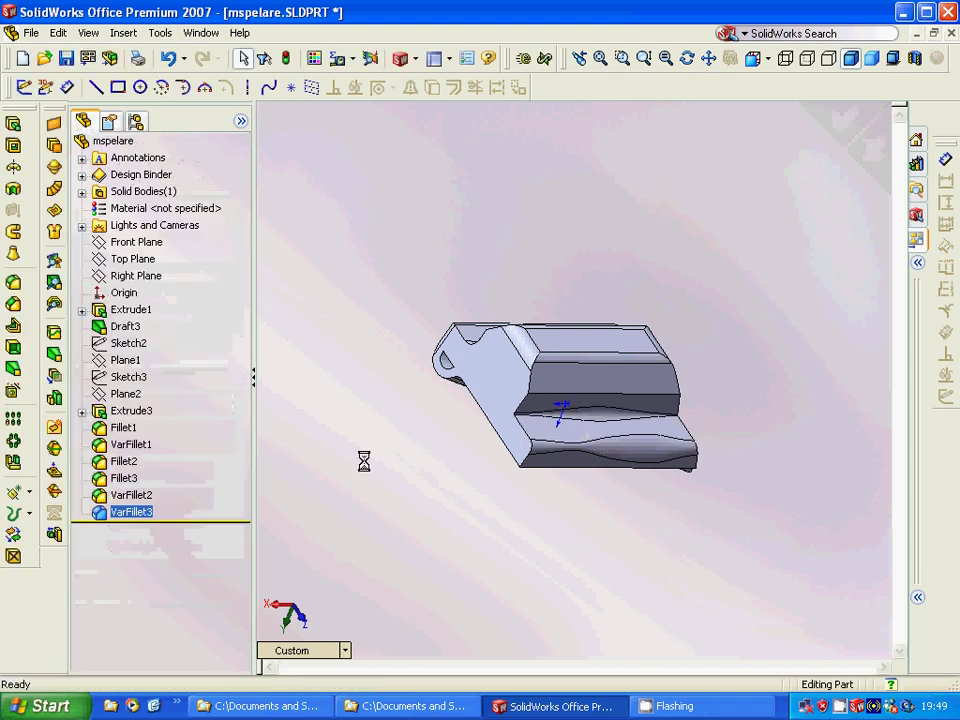
Inspect the back of the finished mspelare part and close its document without saving the changes.
middle_drag(364, 467, 430, 290)
right_click(430, 290)
click(438, 298)
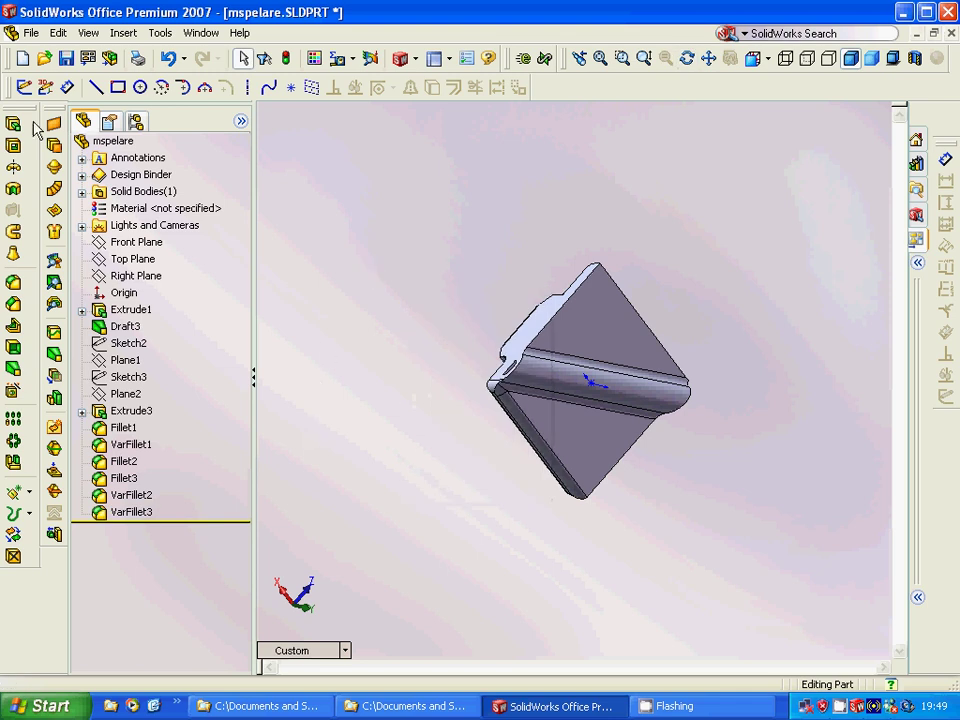
click(30, 33)
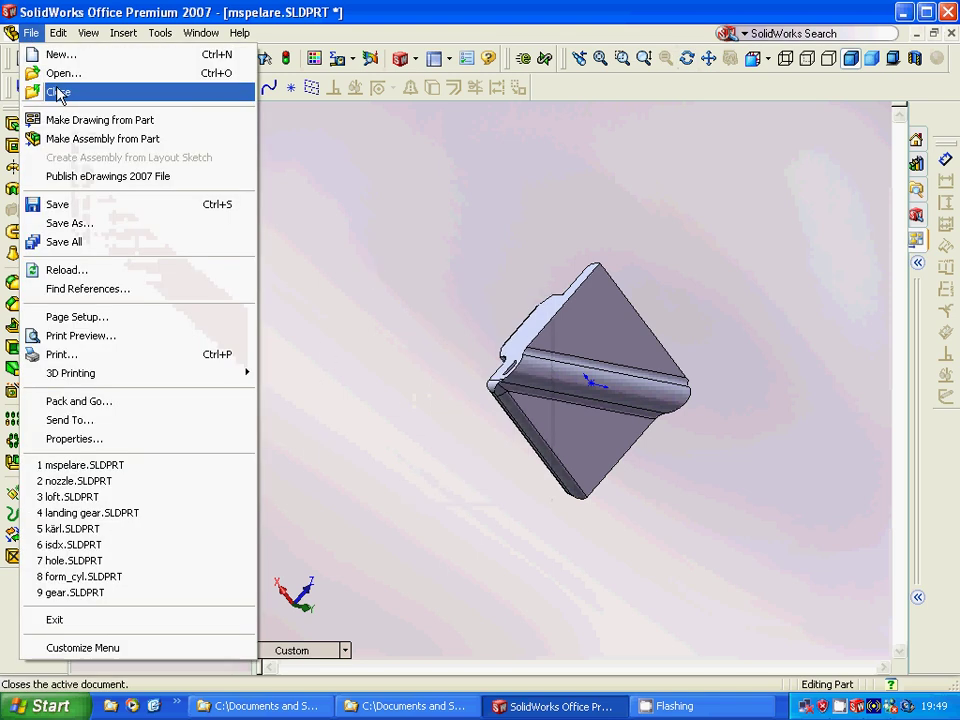
click(58, 92)
click(474, 381)
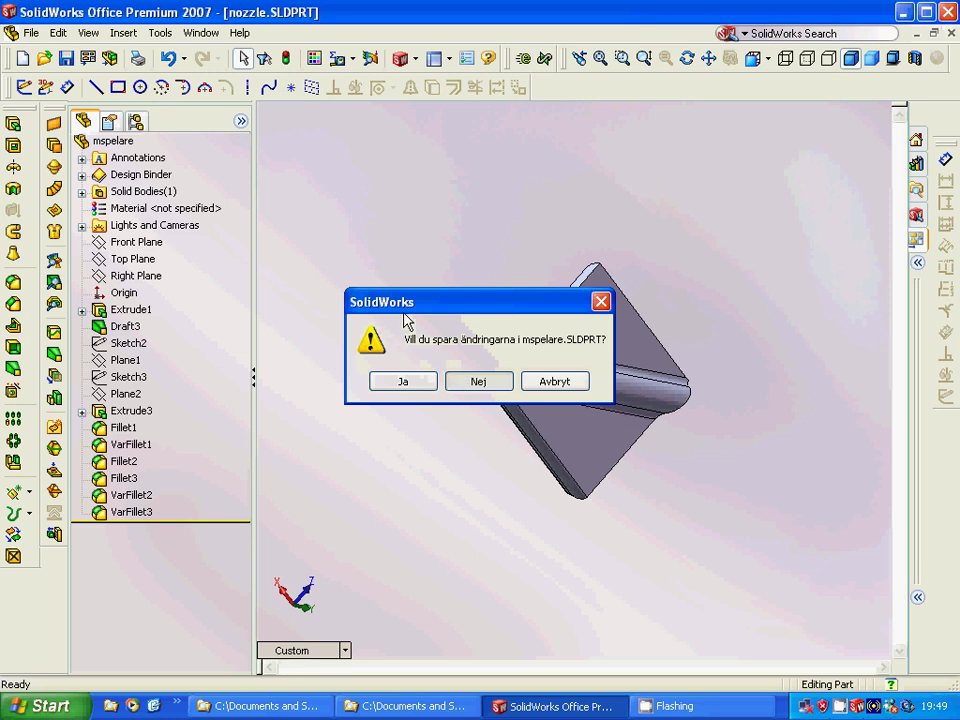
Suppress Revolve1 in the nozzle part so that all features built on it are suppressed too.
mouse_move(322, 296)
middle_down()
mouse_move(354, 326)
mouse_move(355, 350)
mouse_move(328, 333)
mouse_move(272, 336)
middle_up()
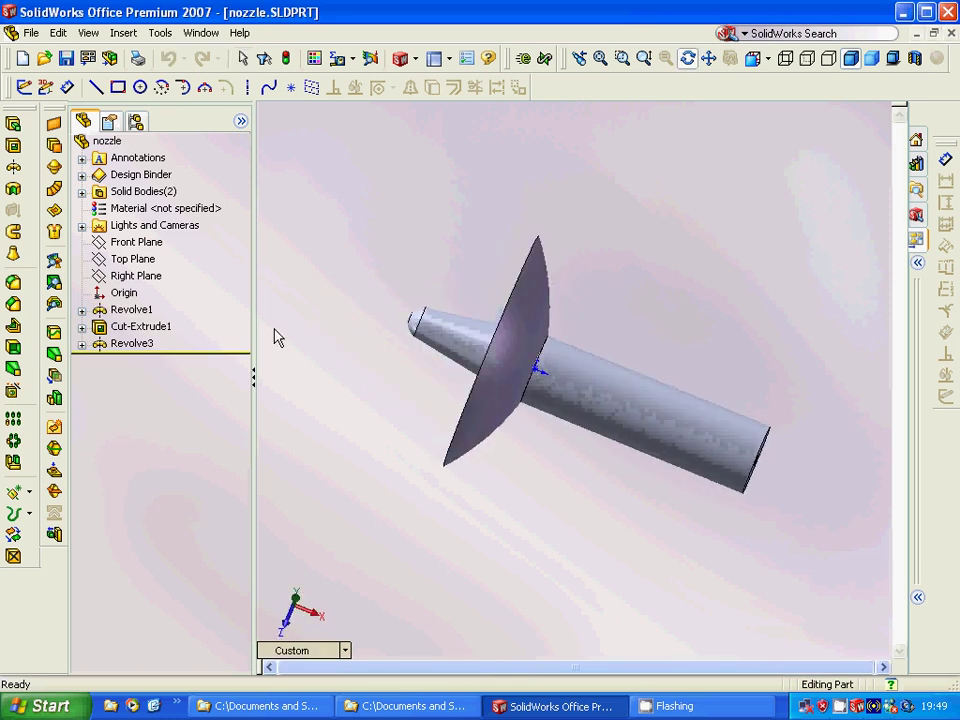
click(128, 311)
right_click(131, 311)
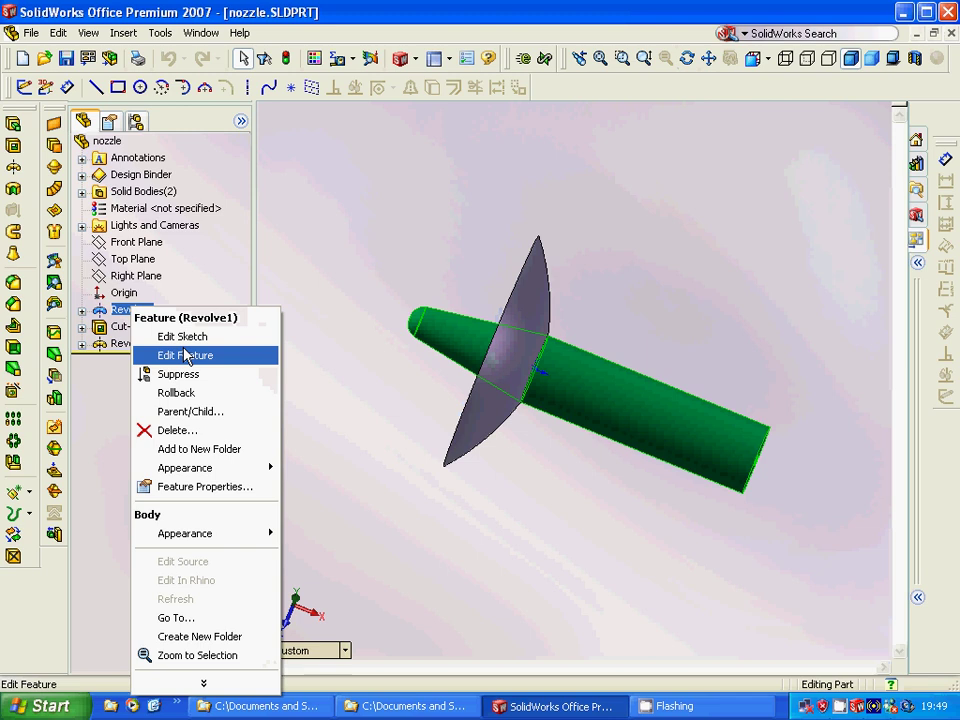
click(178, 376)
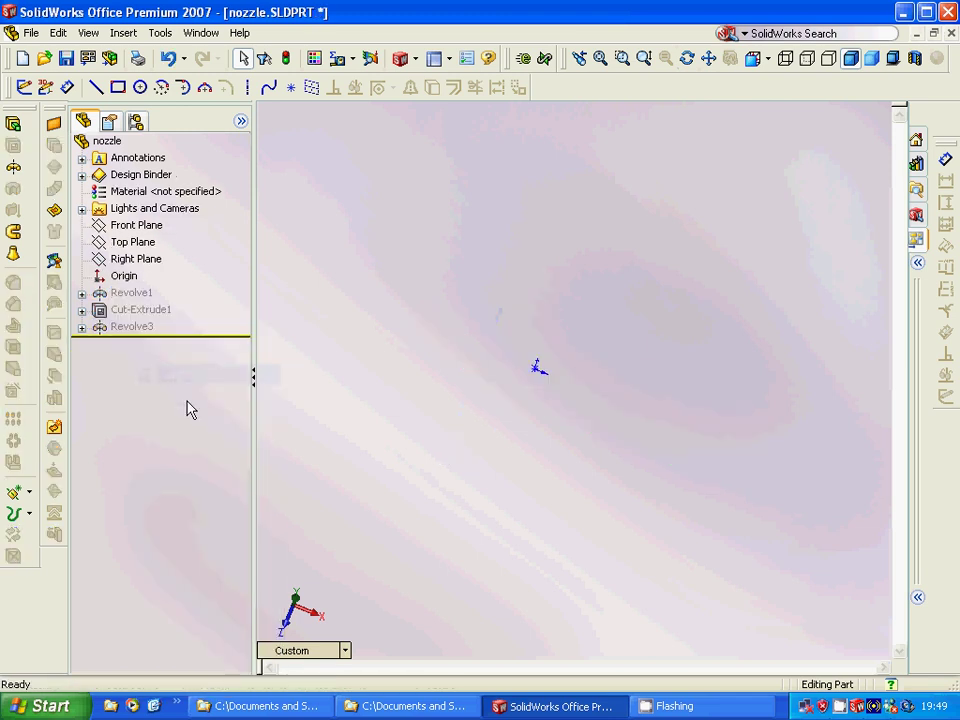
Examine the complete half-profile in Sketch1 under Revolve1 from the front view.
click(132, 313)
click(82, 292)
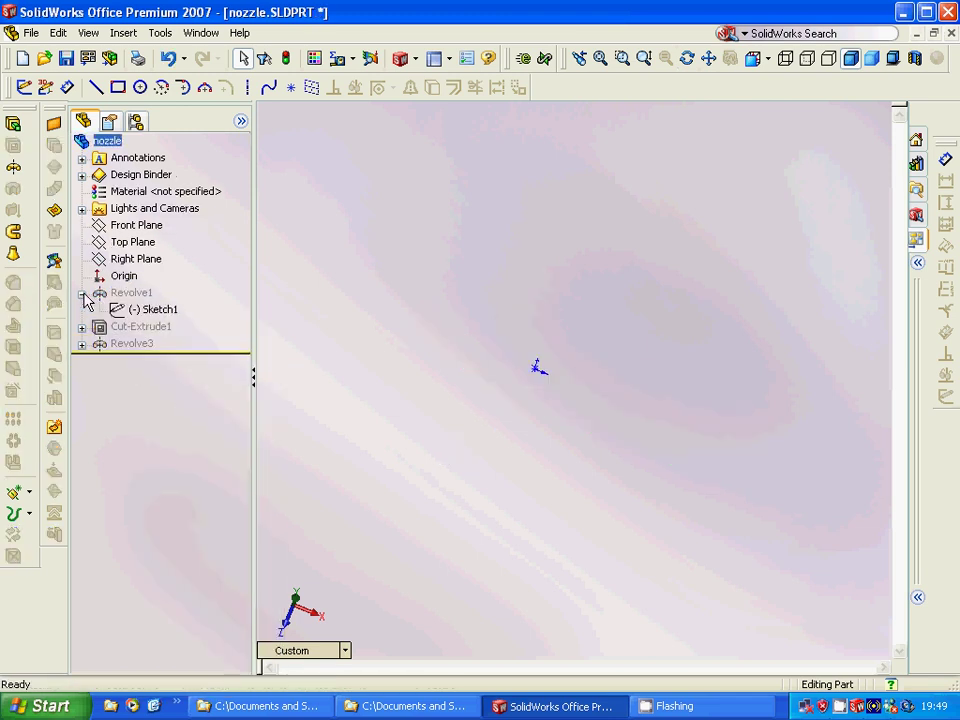
click(140, 309)
mouse_move(332, 375)
middle_down()
mouse_move(332, 409)
mouse_move(349, 332)
middle_up()
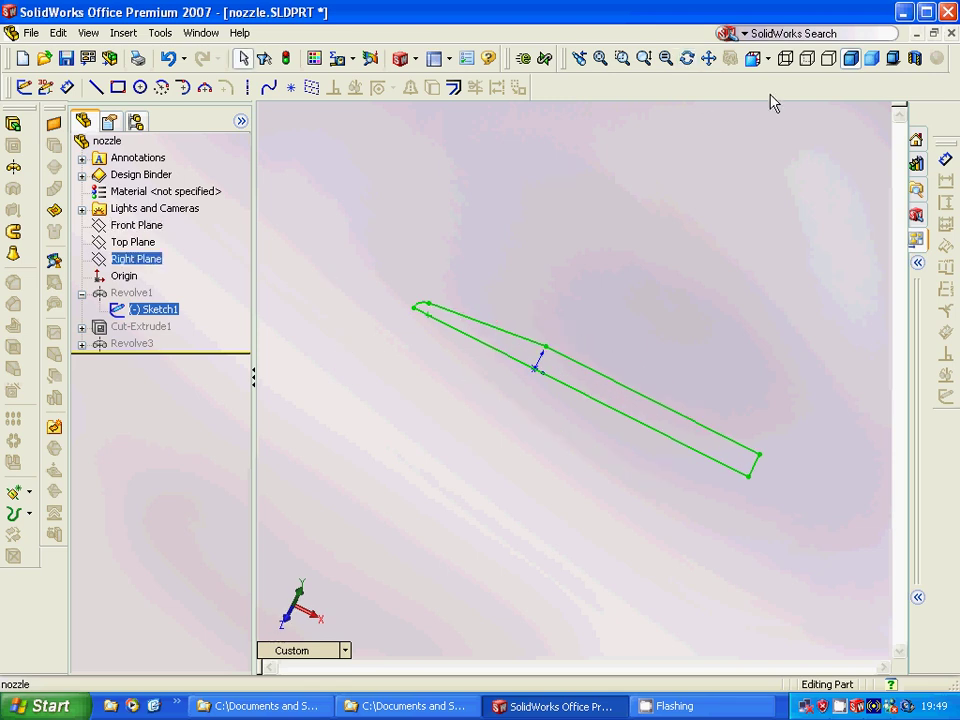
click(767, 58)
click(797, 89)
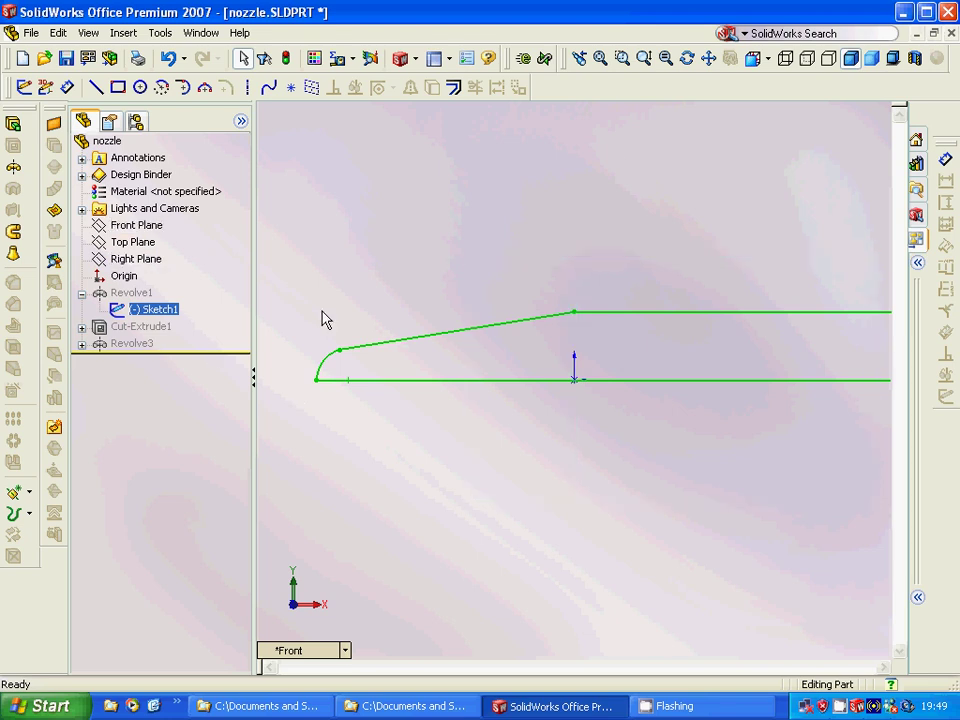
click(644, 58)
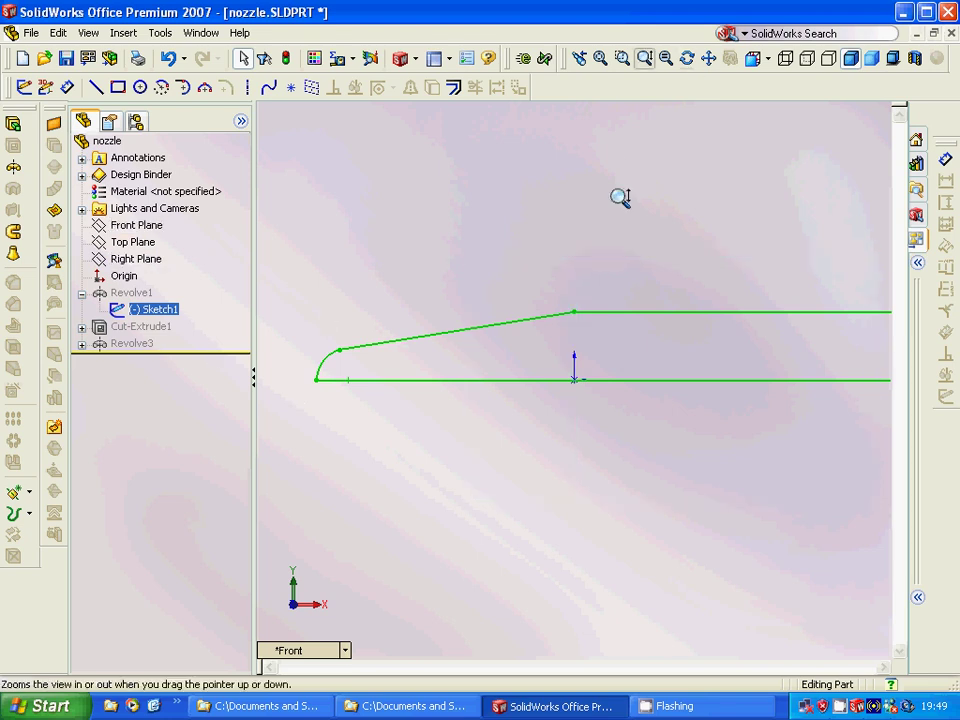
drag(620, 198, 568, 276)
click(644, 58)
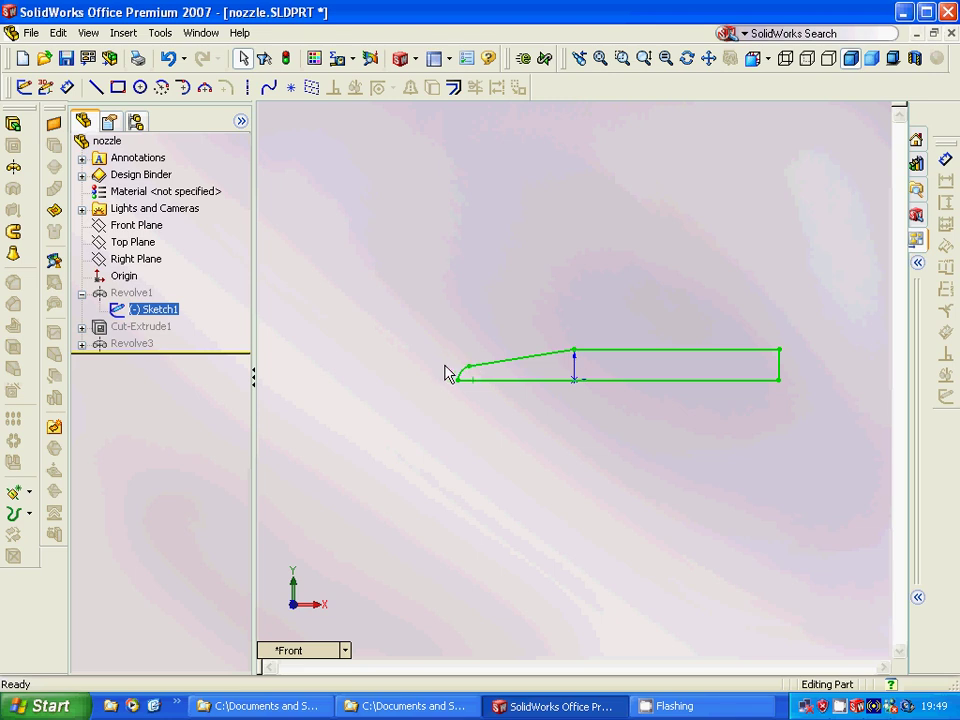
Unsuppress Revolve1 to restore the solid nozzle body revolved from its half-profile.
click(114, 294)
click(131, 292)
right_click(131, 292)
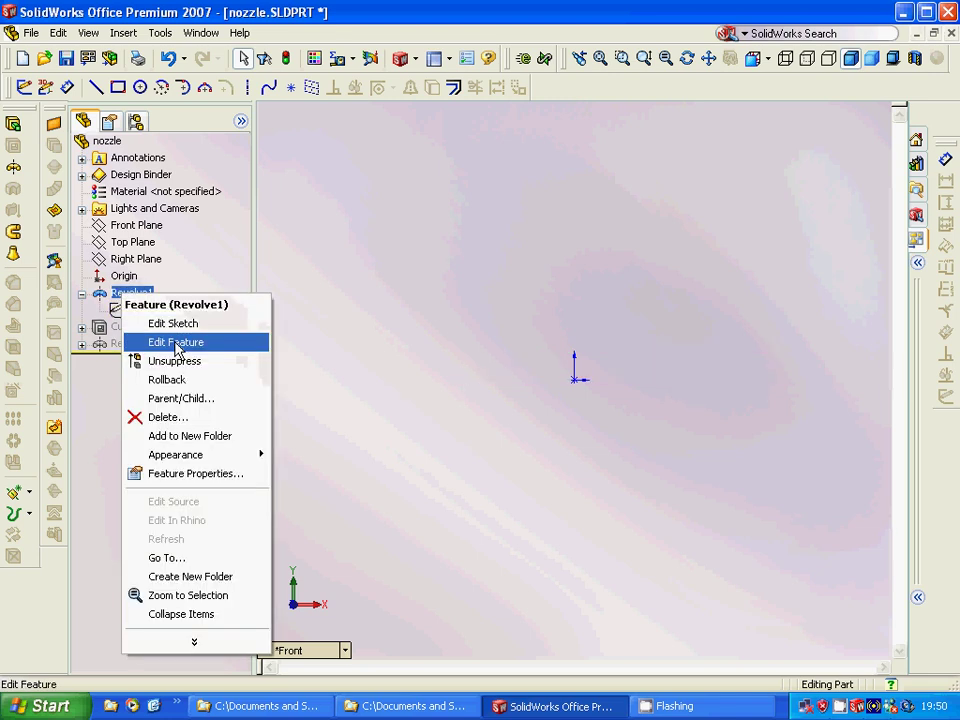
click(173, 362)
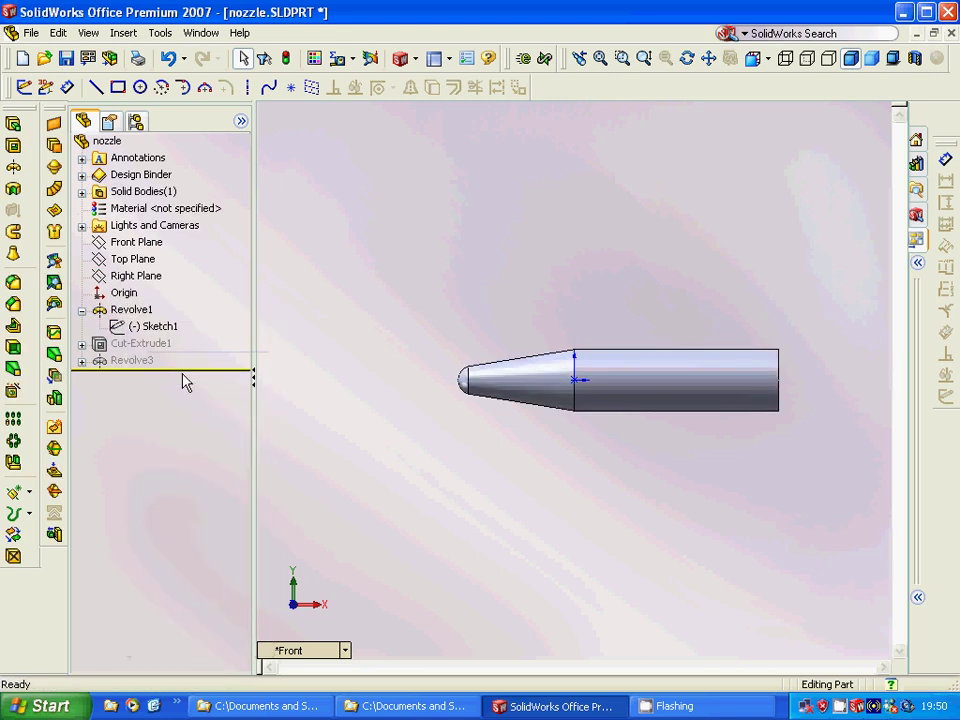
Examine Sketch2 of Cut-Extrude1 on the flat end face of the nozzle.
click(81, 344)
click(136, 345)
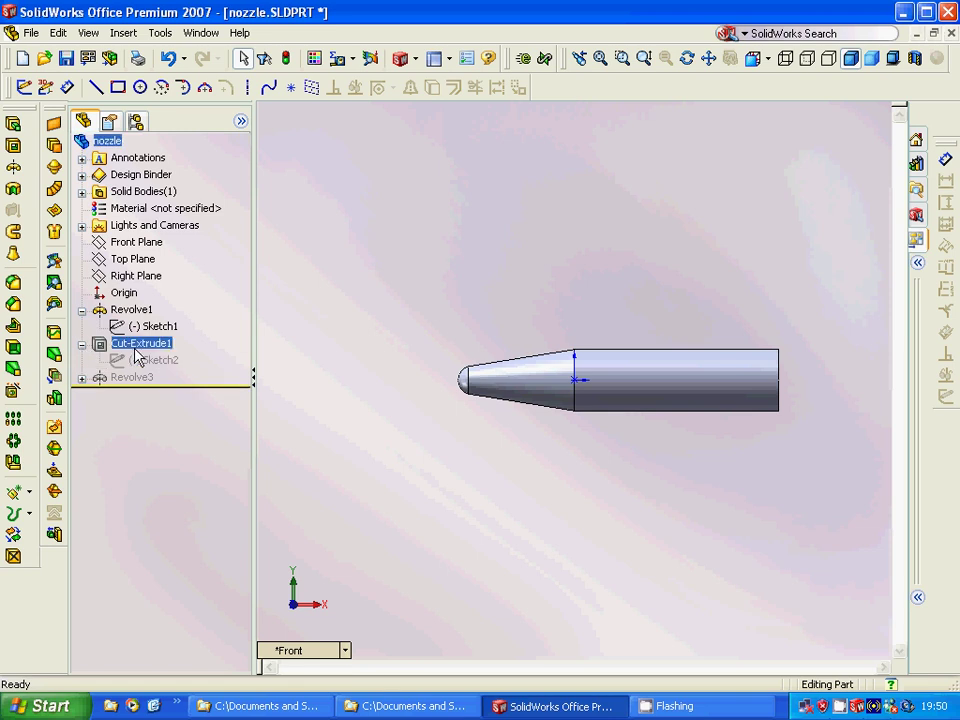
click(148, 360)
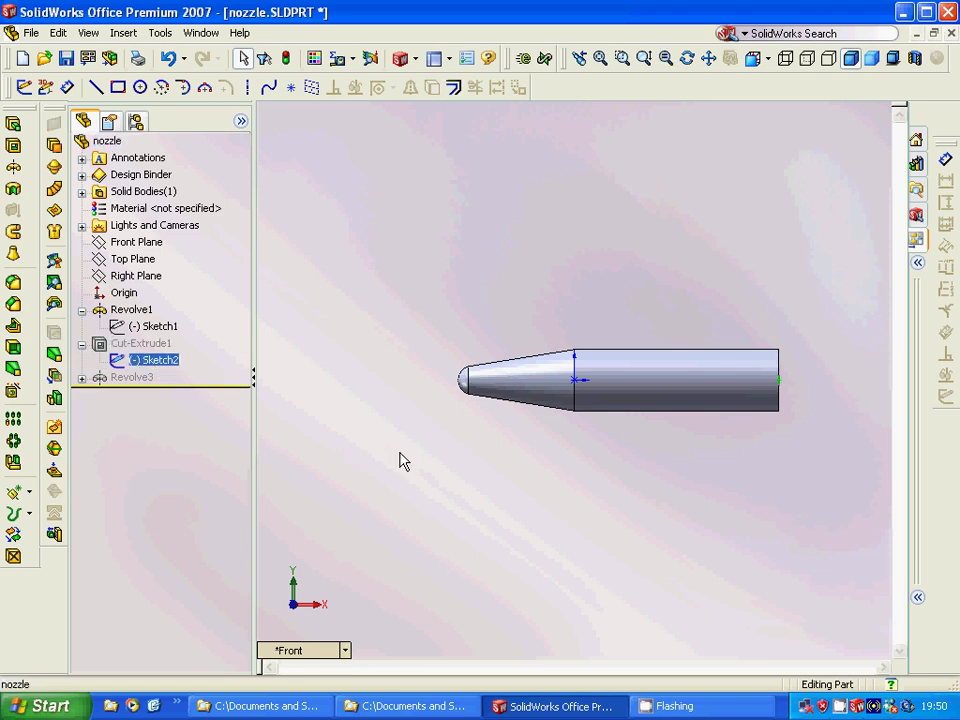
middle_drag(401, 459, 339, 454)
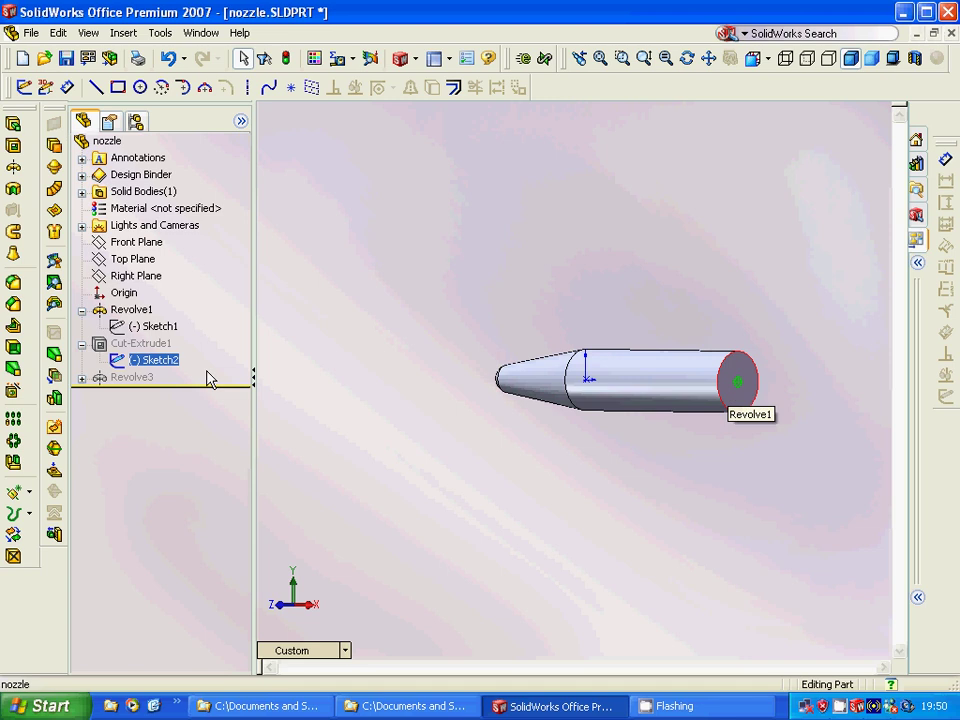
Unsuppress Cut-Extrude1 to restore the hole through the nozzle, and collapse the sketch entries of Revolve1 and Cut-Extrude1.
click(160, 345)
right_click(160, 345)
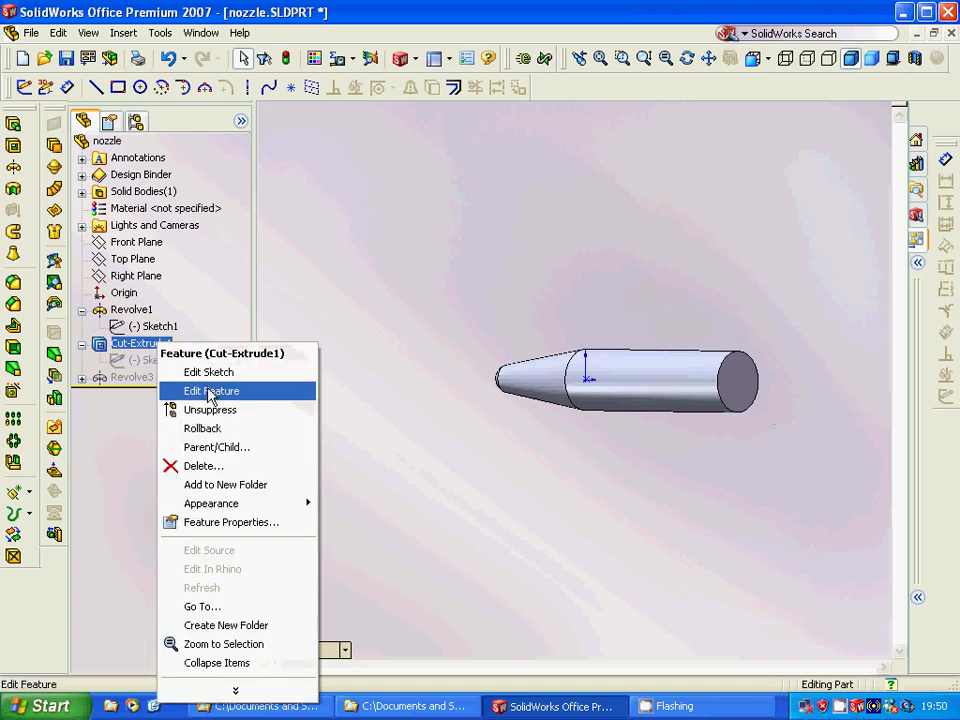
click(203, 407)
middle_drag(420, 437, 525, 456)
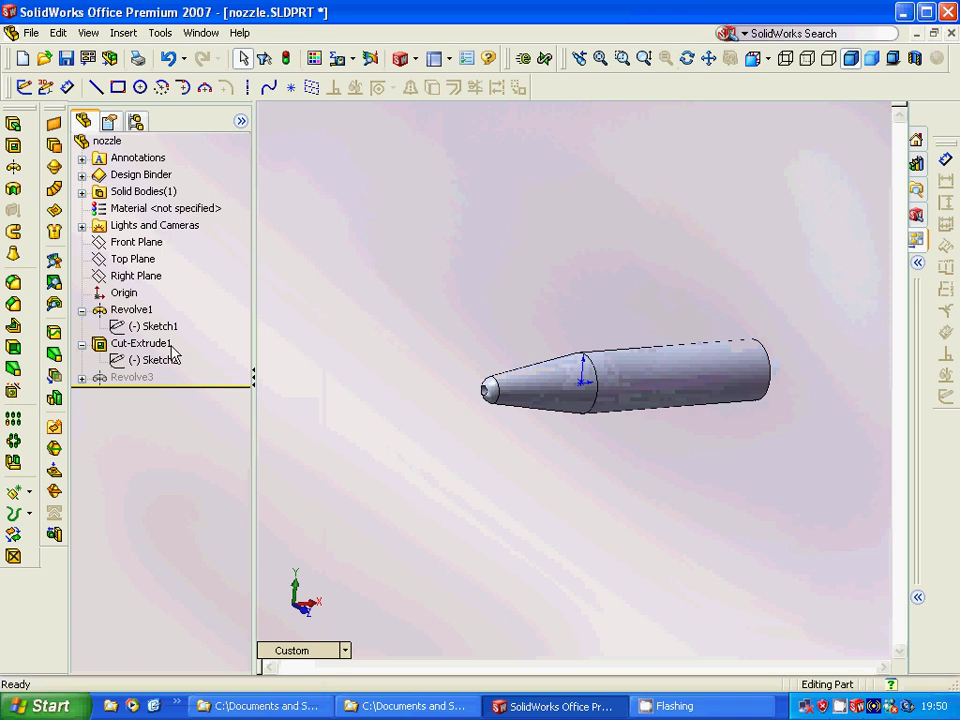
click(82, 344)
click(82, 310)
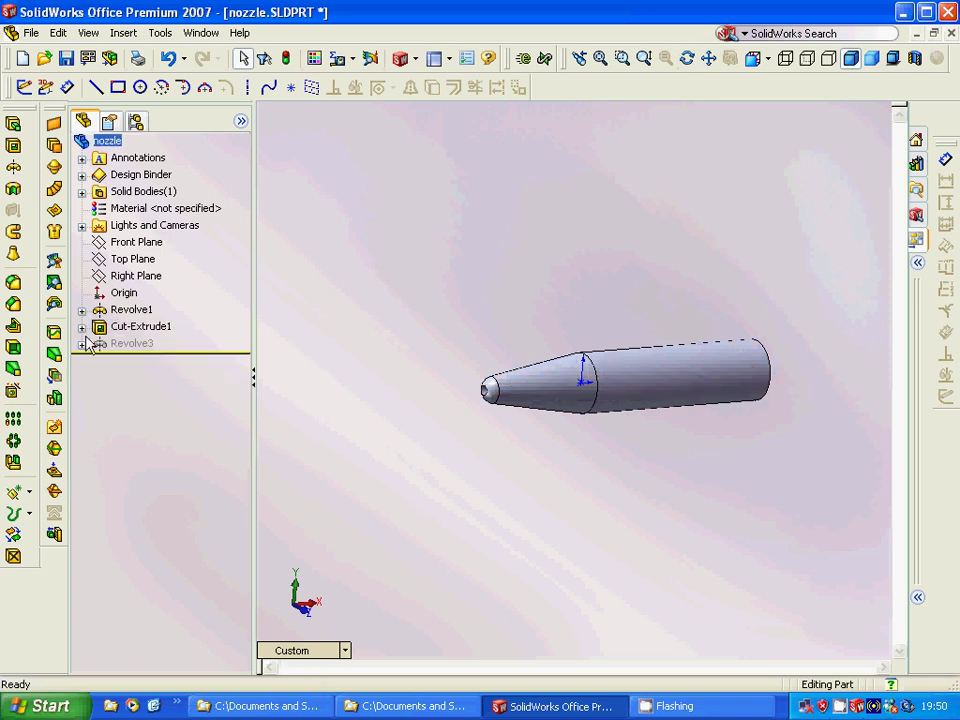
Examine the curved profile in Sketch3 of Revolve3 together with the Front Plane.
click(82, 344)
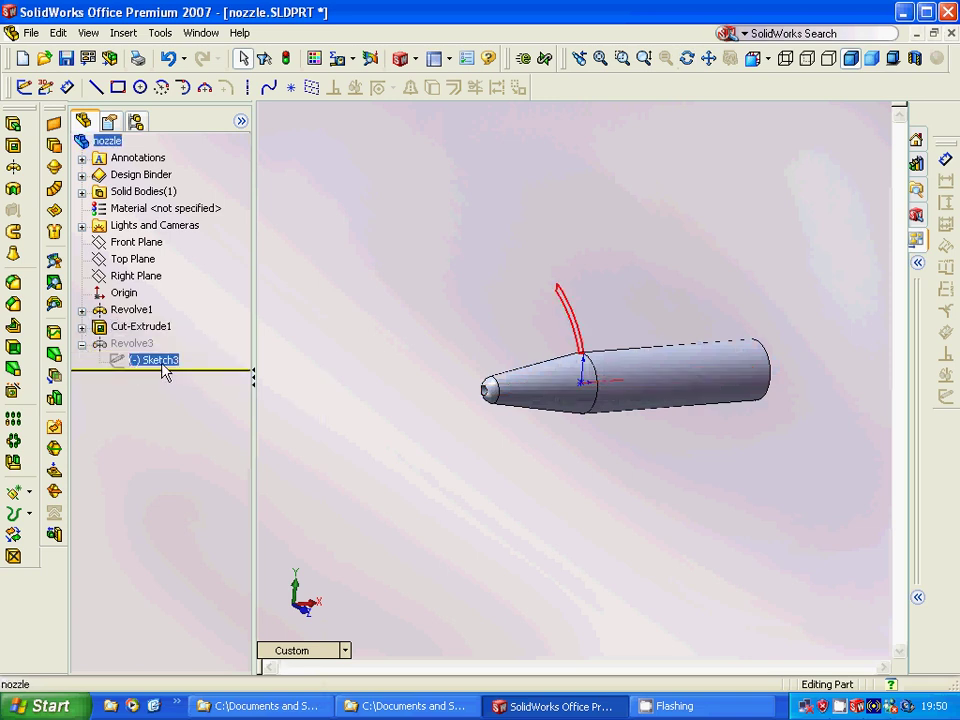
click(158, 360)
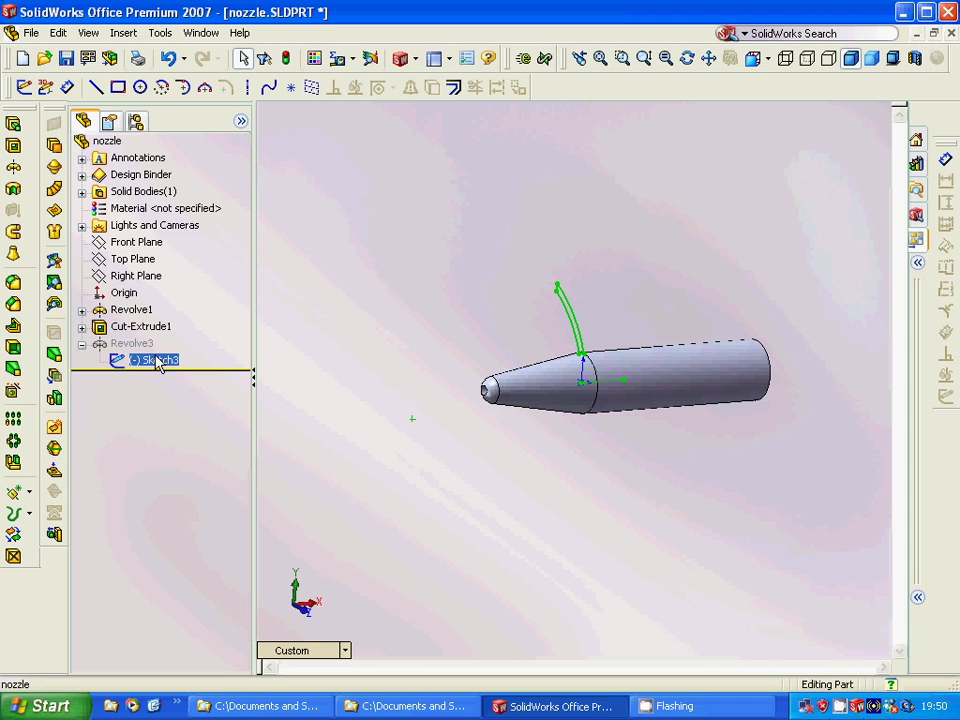
ctrl+click(136, 242)
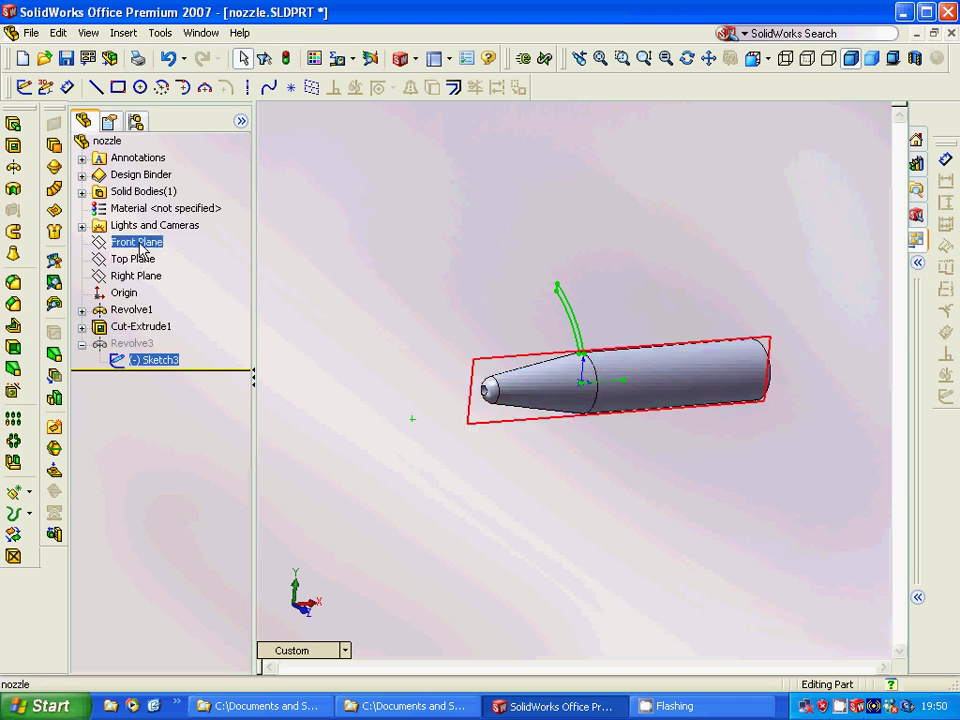
Compare Sketch3 of Revolve3 with the Right Plane, viewing the curved profile from another angle.
click(139, 277)
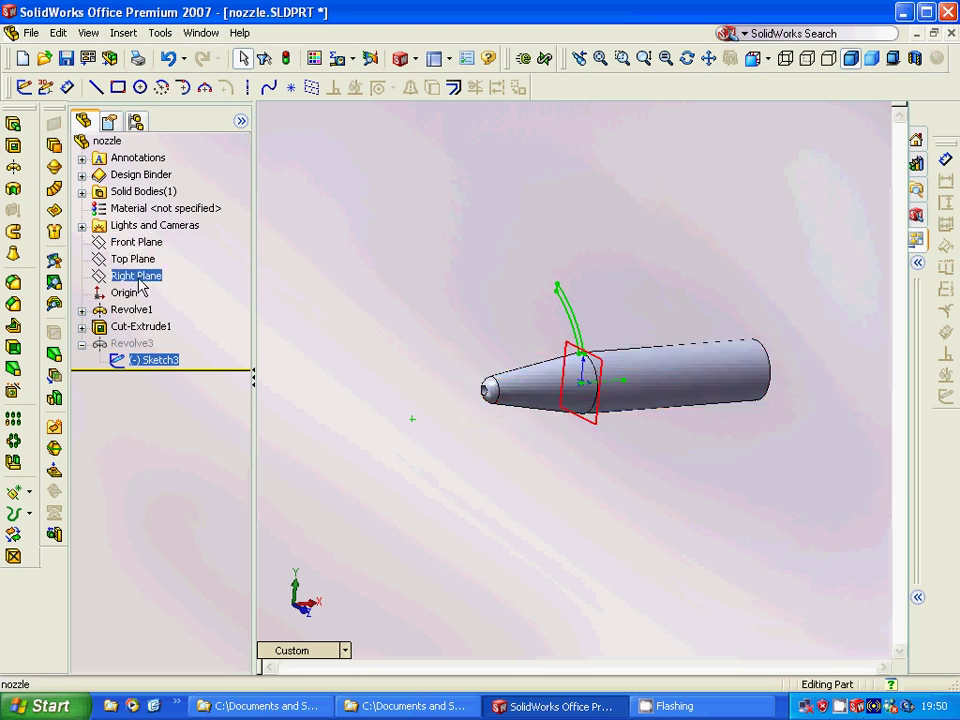
click(140, 360)
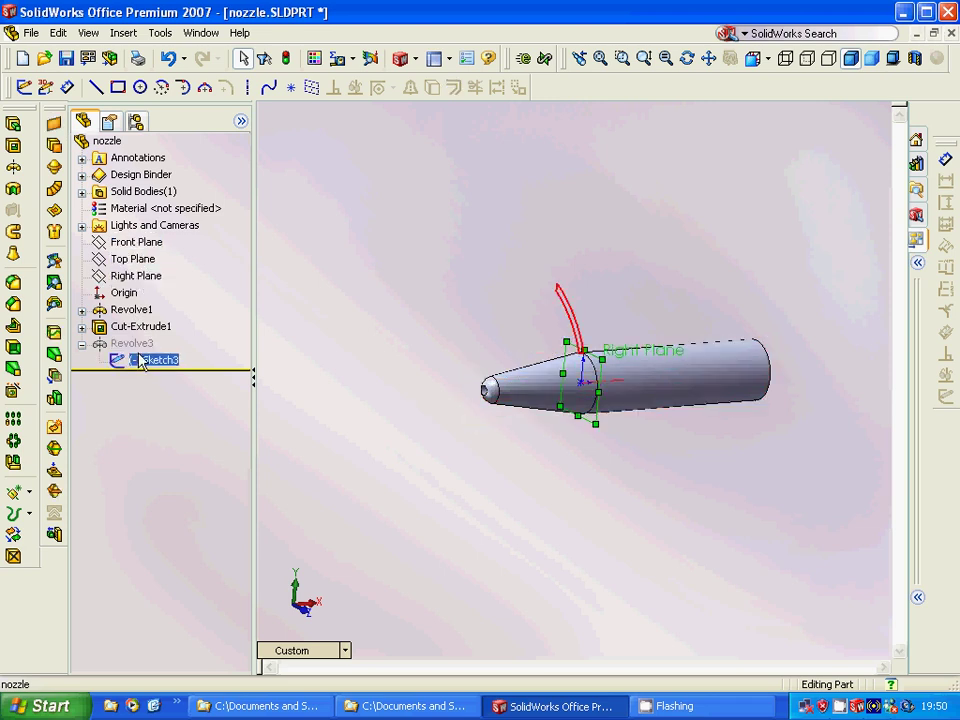
mouse_move(414, 439)
middle_down()
mouse_move(482, 471)
mouse_move(459, 424)
mouse_move(403, 399)
mouse_move(388, 414)
middle_up()
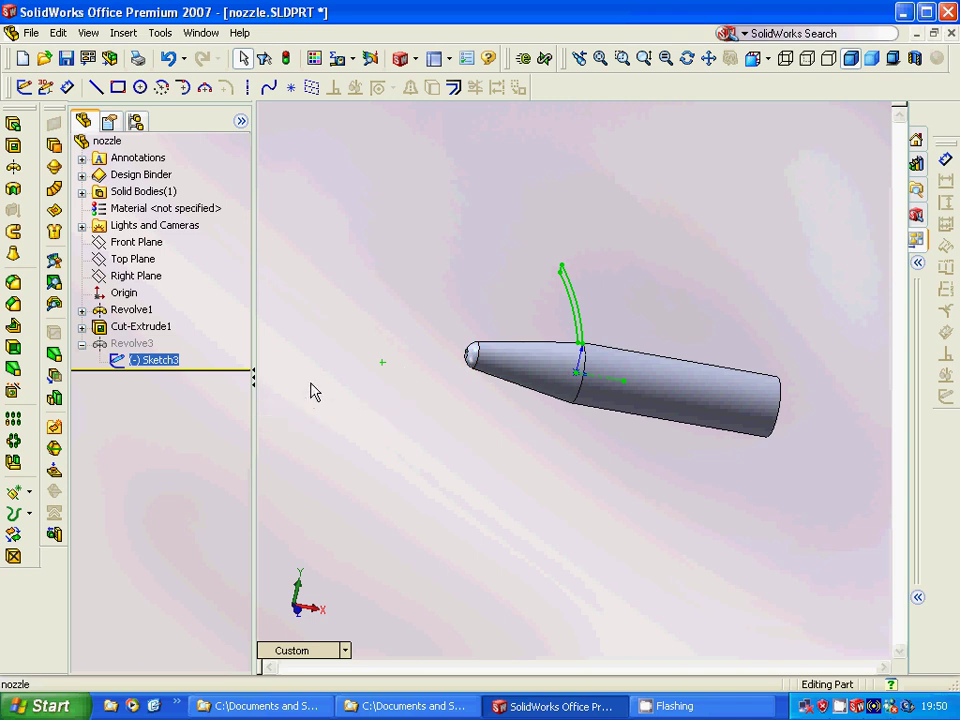
Unsuppress Revolve3 to restore the thin curved flange revolved around the nozzle body.
click(140, 345)
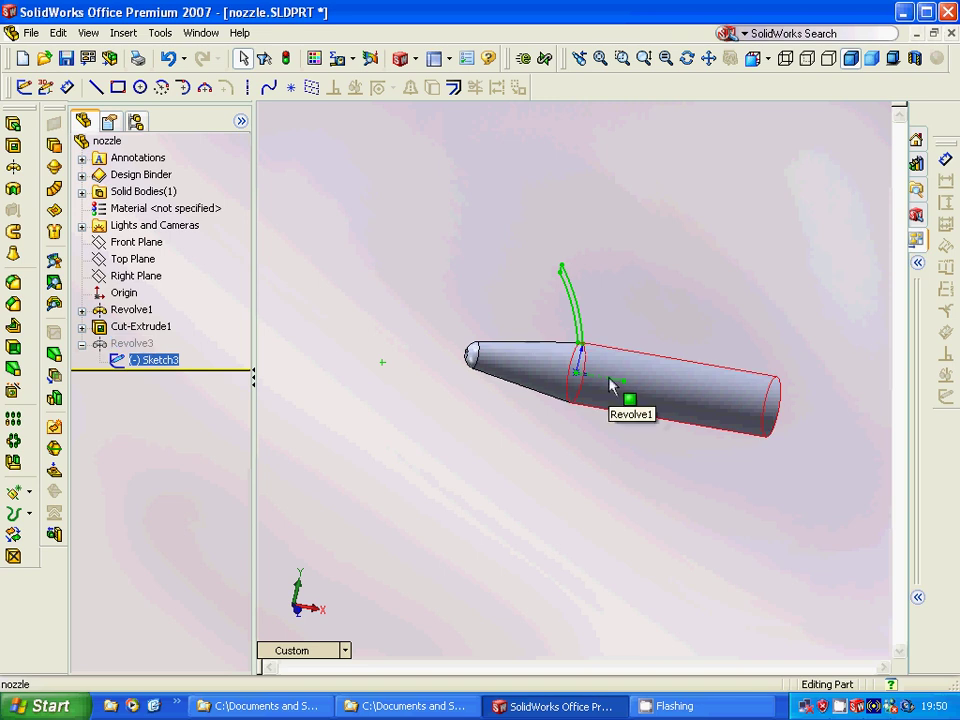
right_click(140, 346)
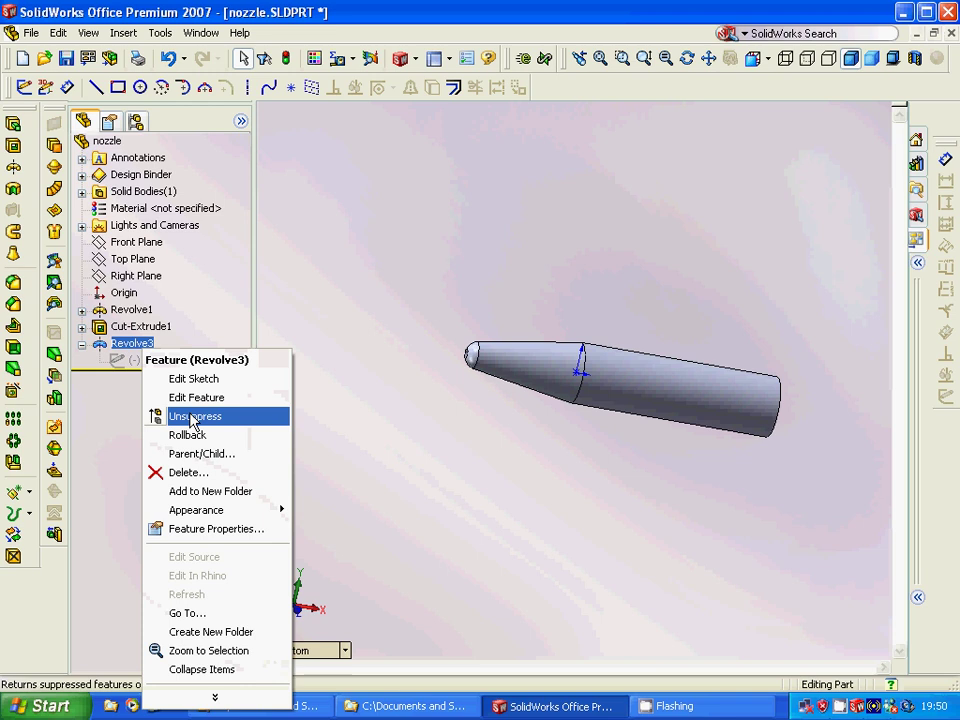
click(193, 417)
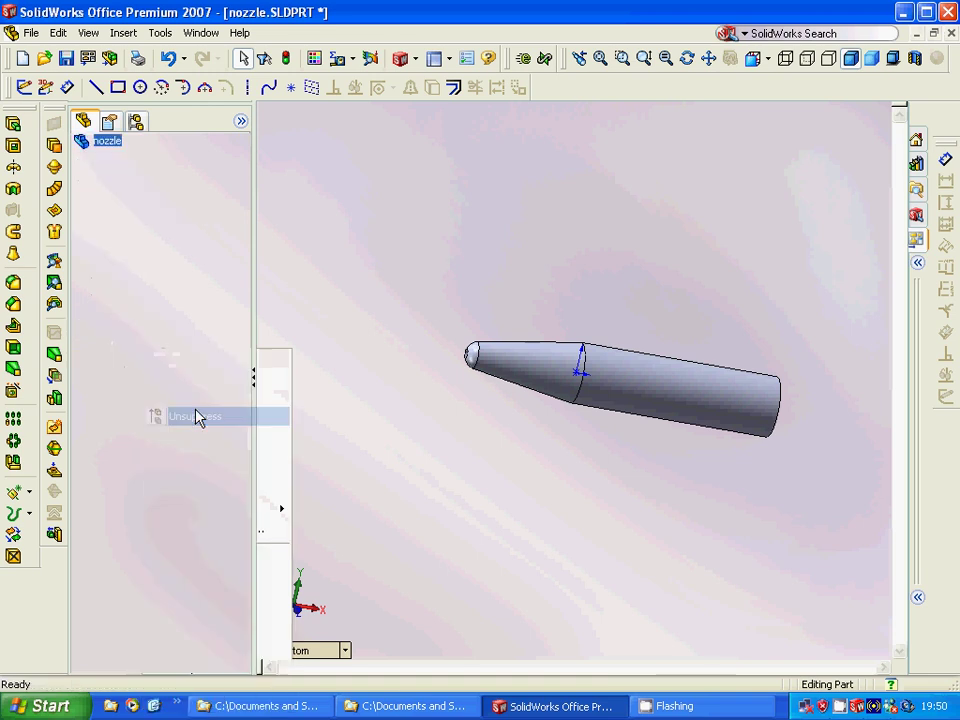
middle_drag(394, 444, 360, 446)
right_click(360, 447)
Close the nozzle part without saving its changes.
click(31, 32)
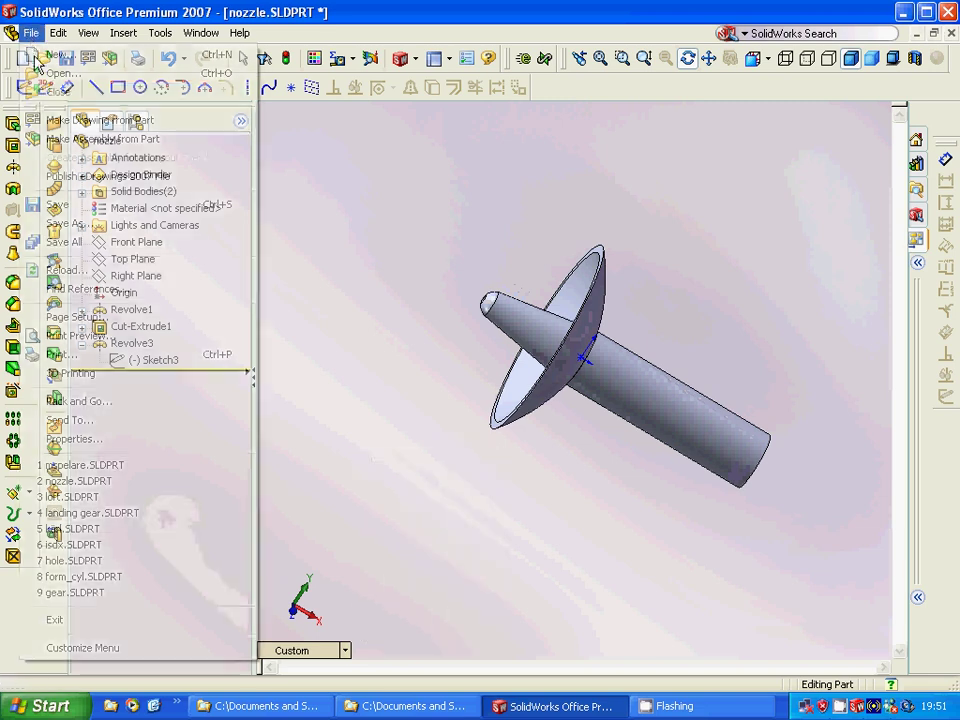
click(56, 92)
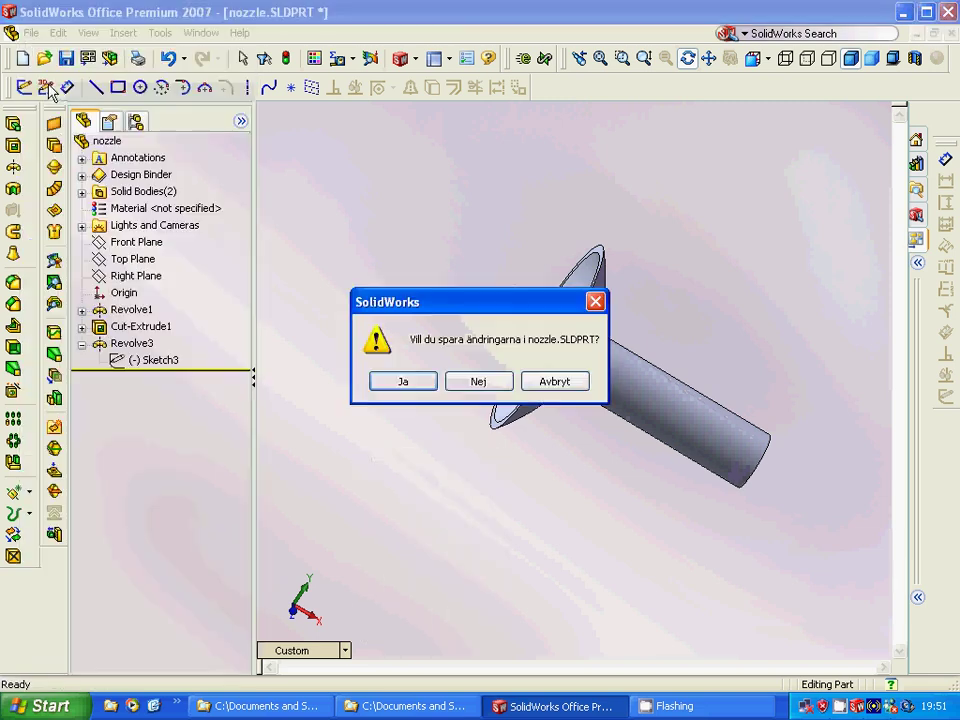
click(479, 382)
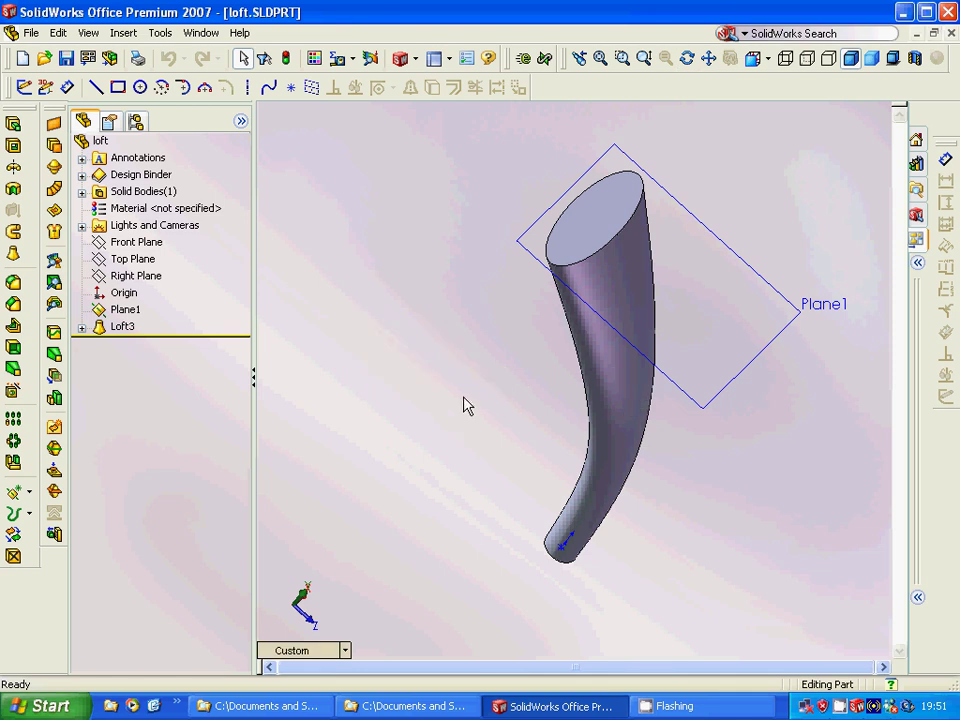
Review the definition of Plane1 in the loft part, checking its reference plane and offset distance, and close it unchanged.
click(134, 311)
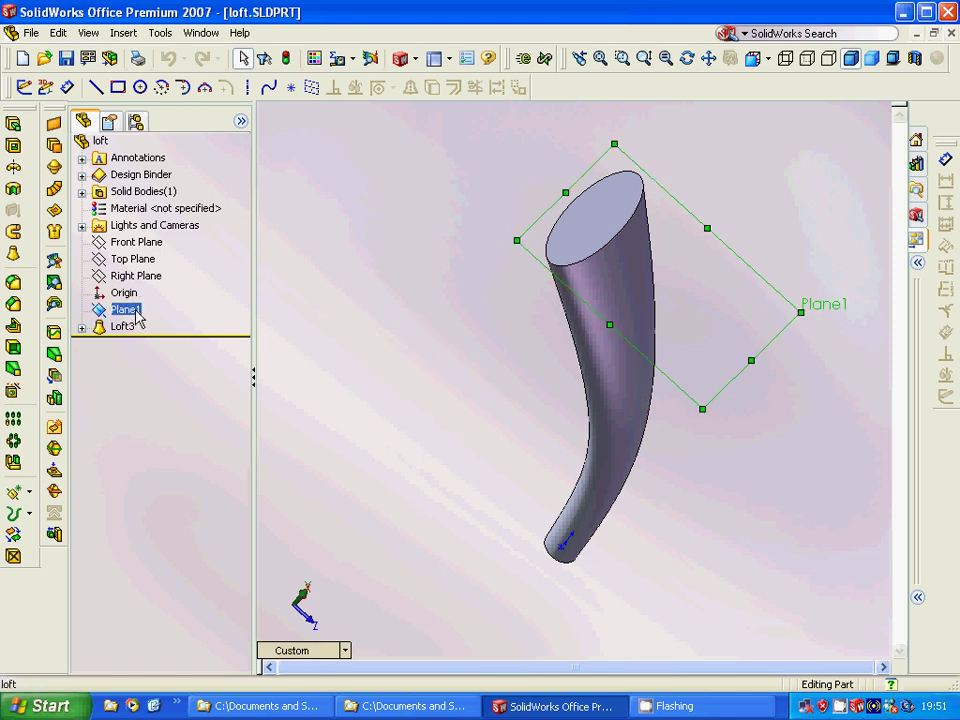
right_click(136, 312)
click(192, 339)
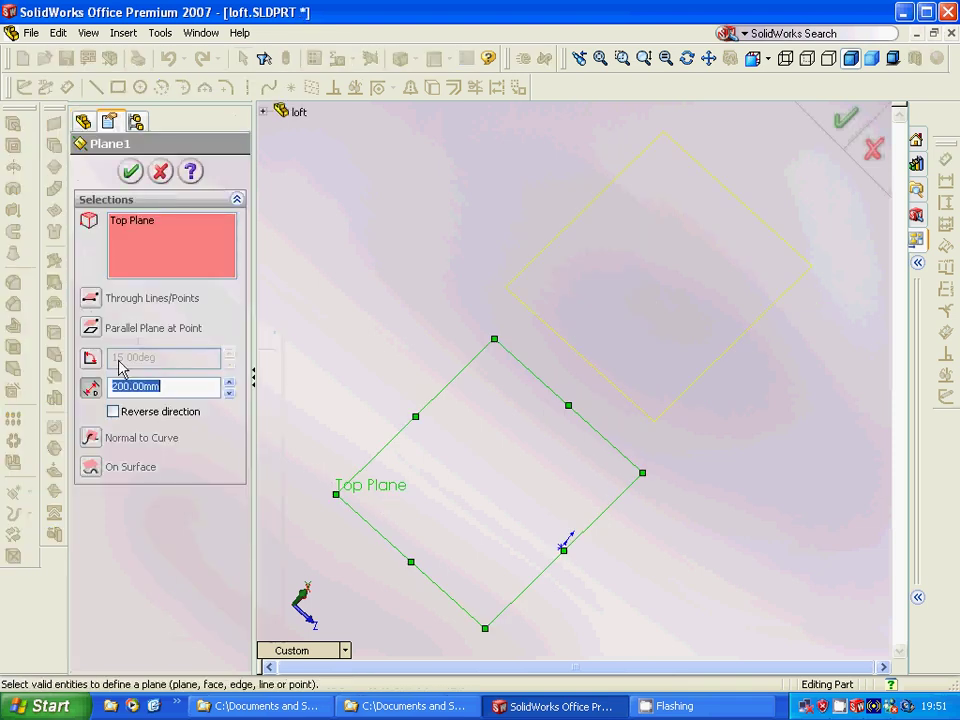
click(131, 171)
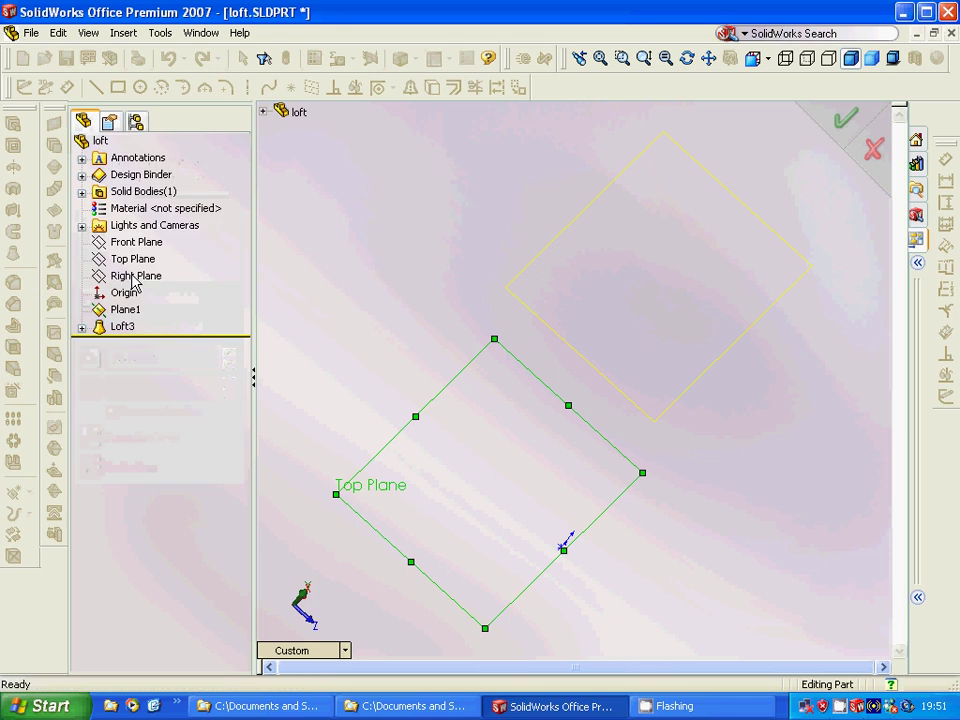
Expand Loft3 and examine its two profiles, Sketch1 on the Top Plane and Sketch2 at the wide end.
click(83, 328)
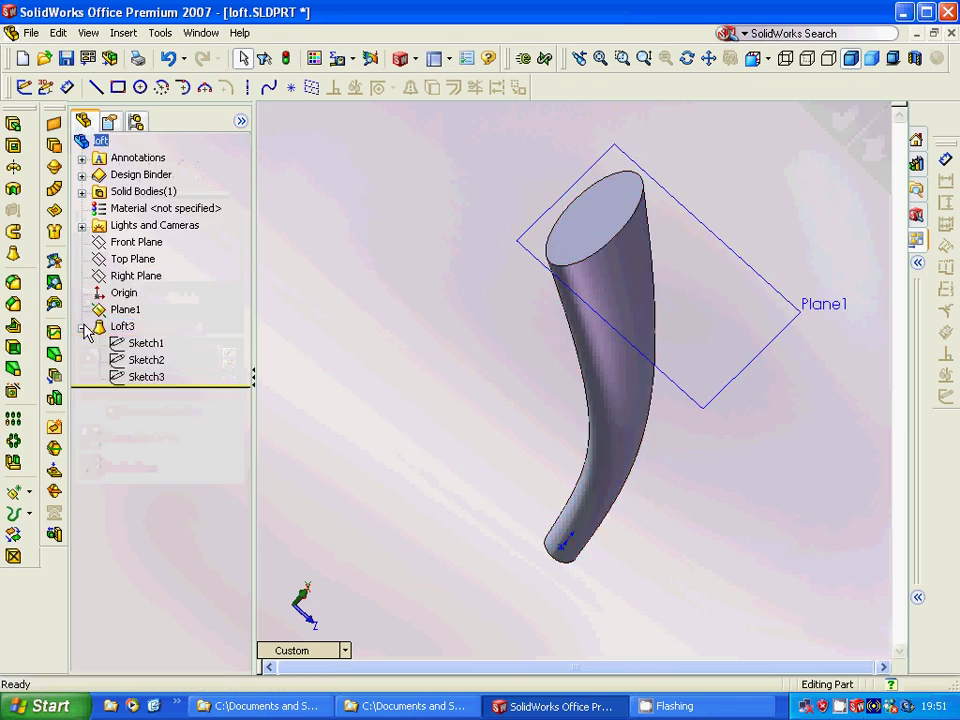
click(148, 344)
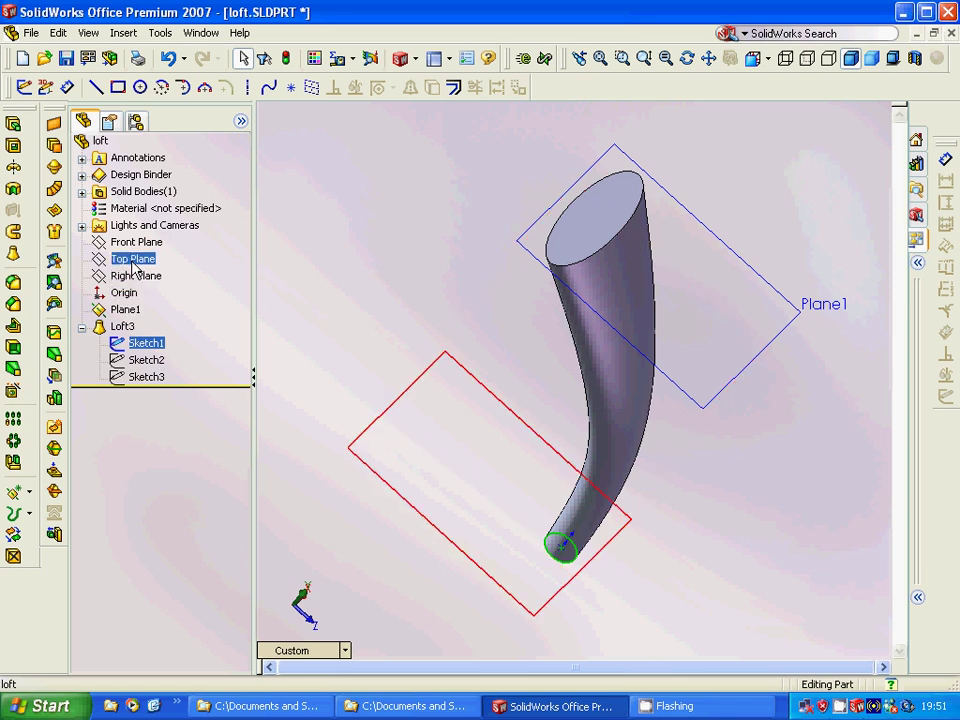
ctrl+click(138, 359)
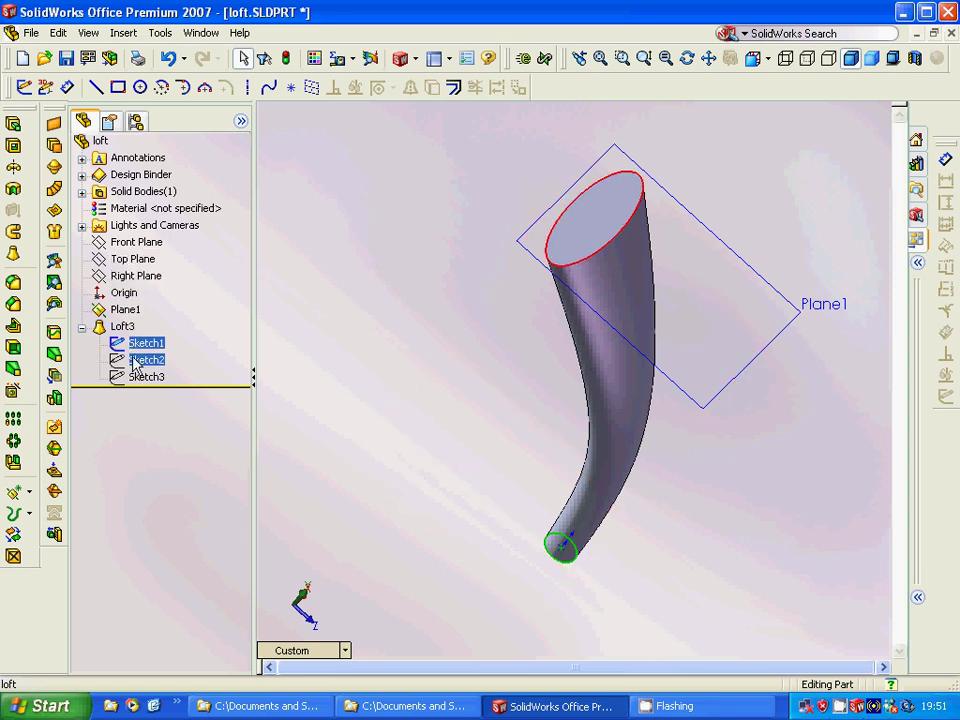
click(136, 360)
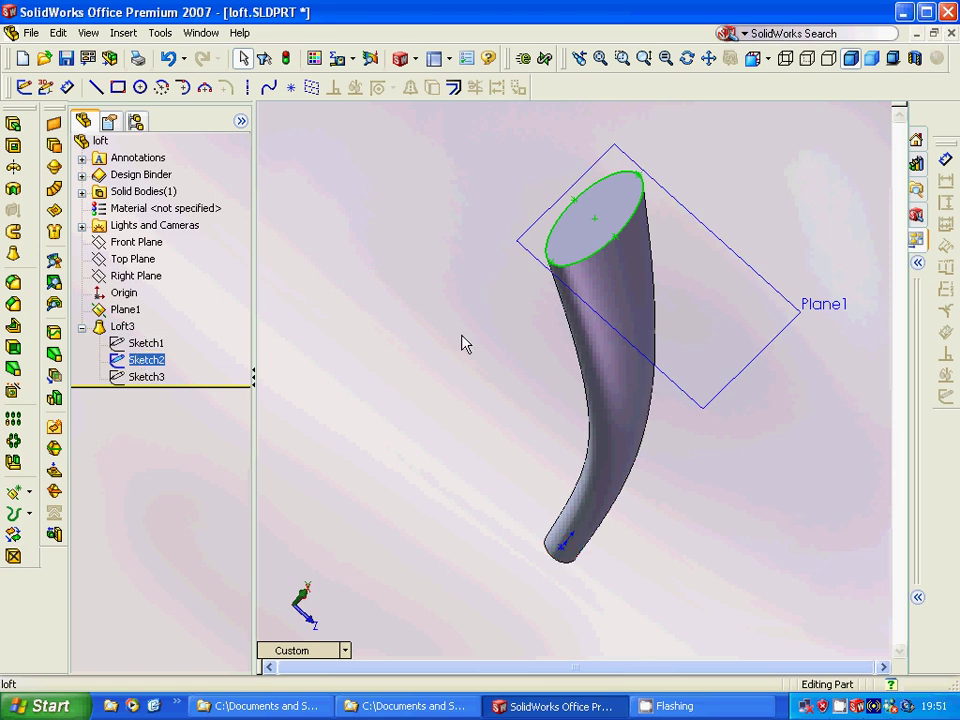
Examine the curve in Sketch3 of Loft3 together with the Right Plane.
click(153, 381)
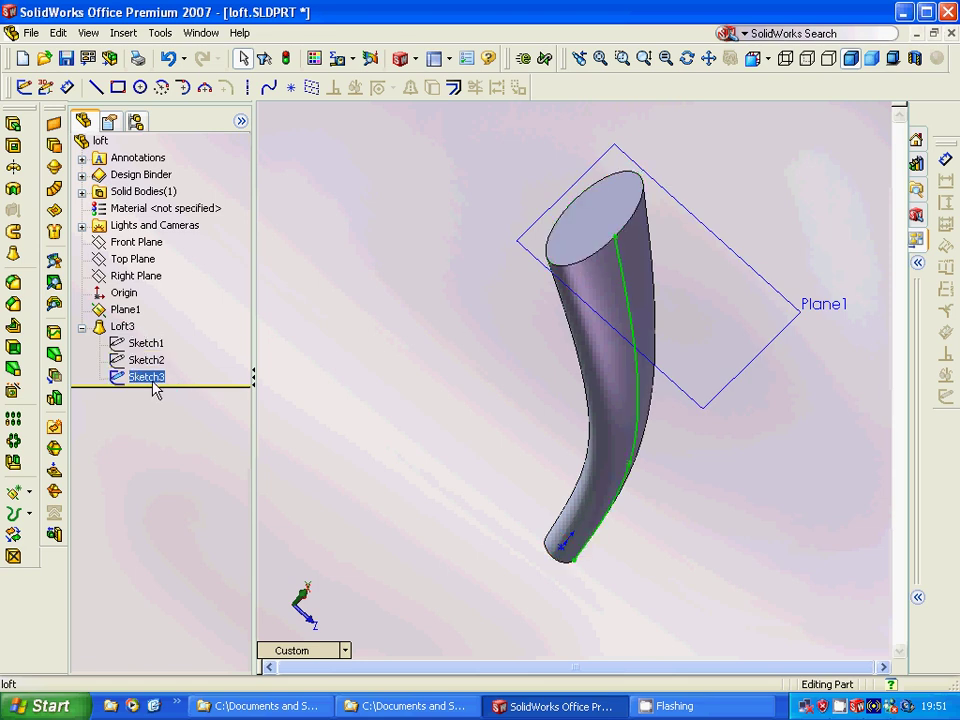
click(146, 282)
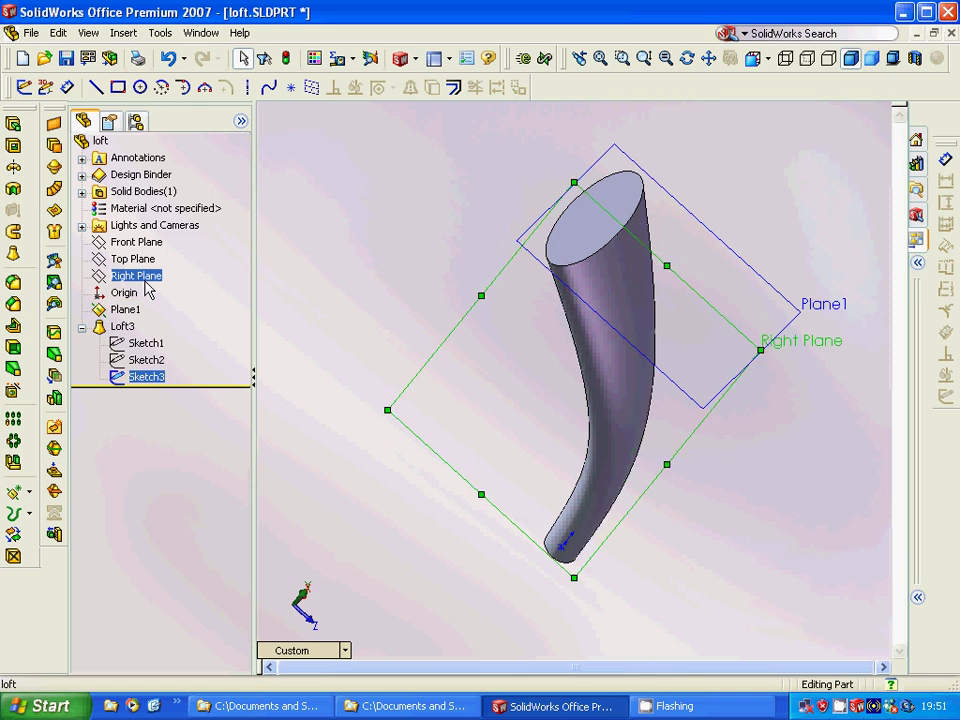
click(146, 377)
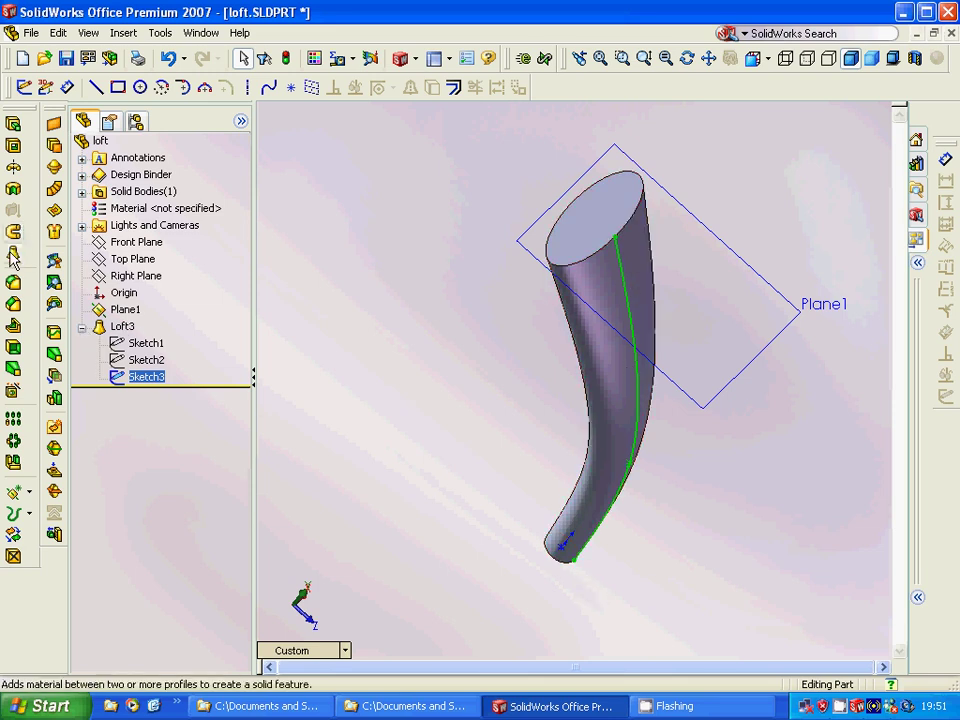
Review the definition of Loft3, checking its profile sketches and guide curve, and close it unchanged.
click(122, 327)
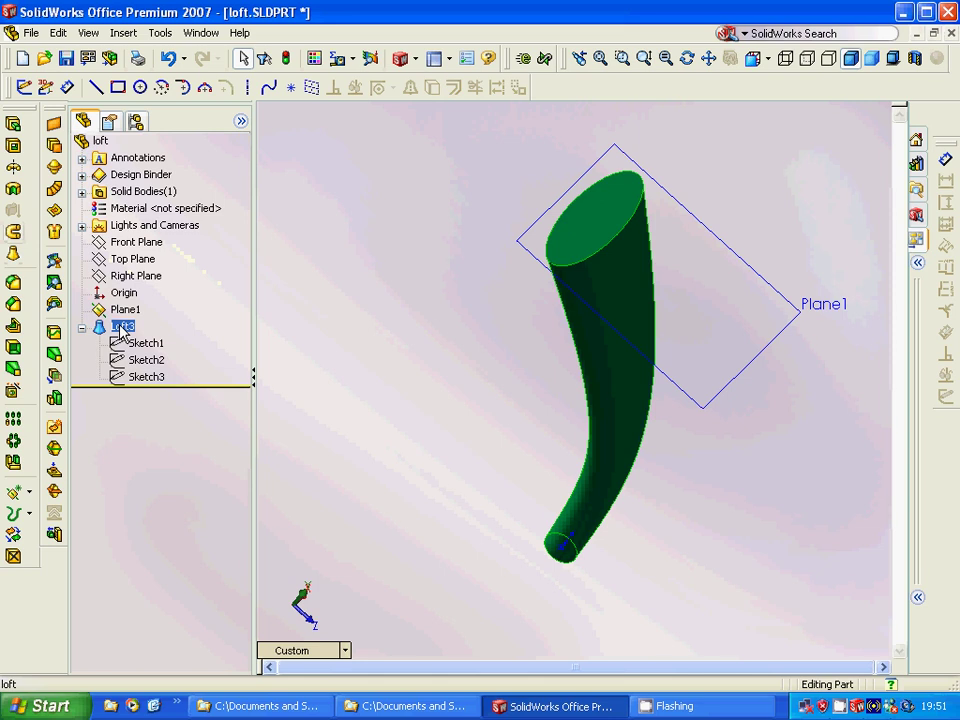
right_click(122, 327)
click(175, 346)
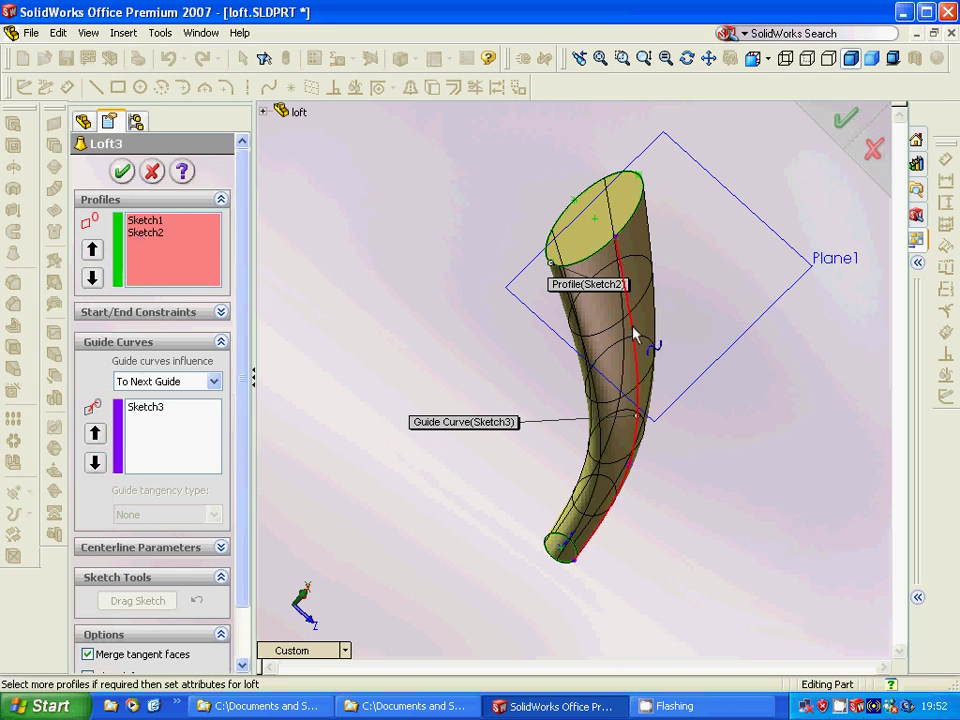
click(122, 172)
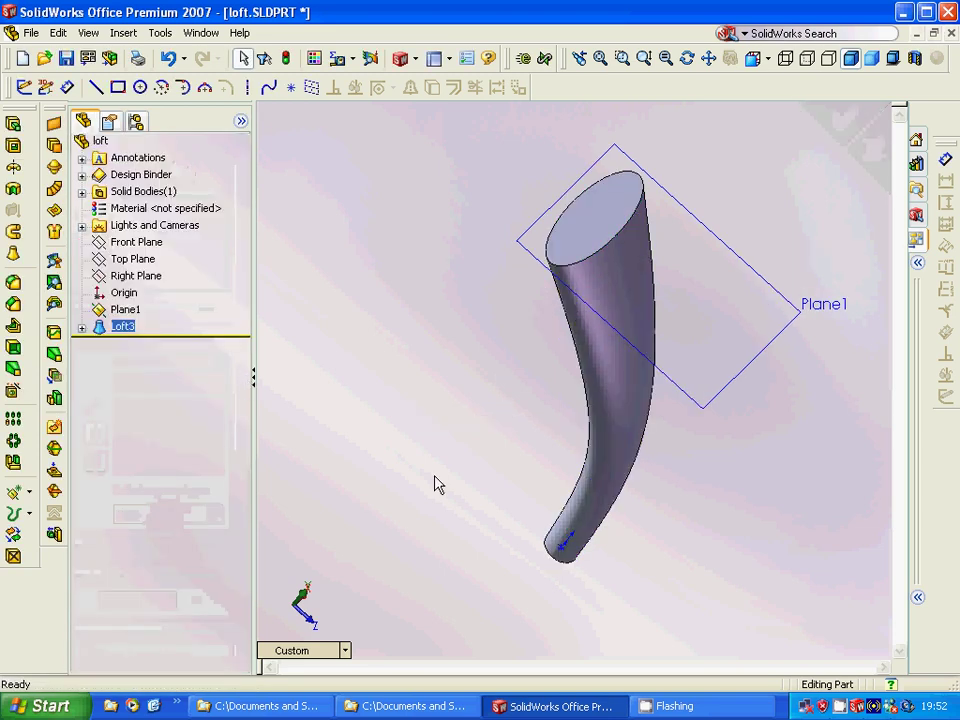
Close the loft part without saving its changes.
click(31, 32)
click(85, 93)
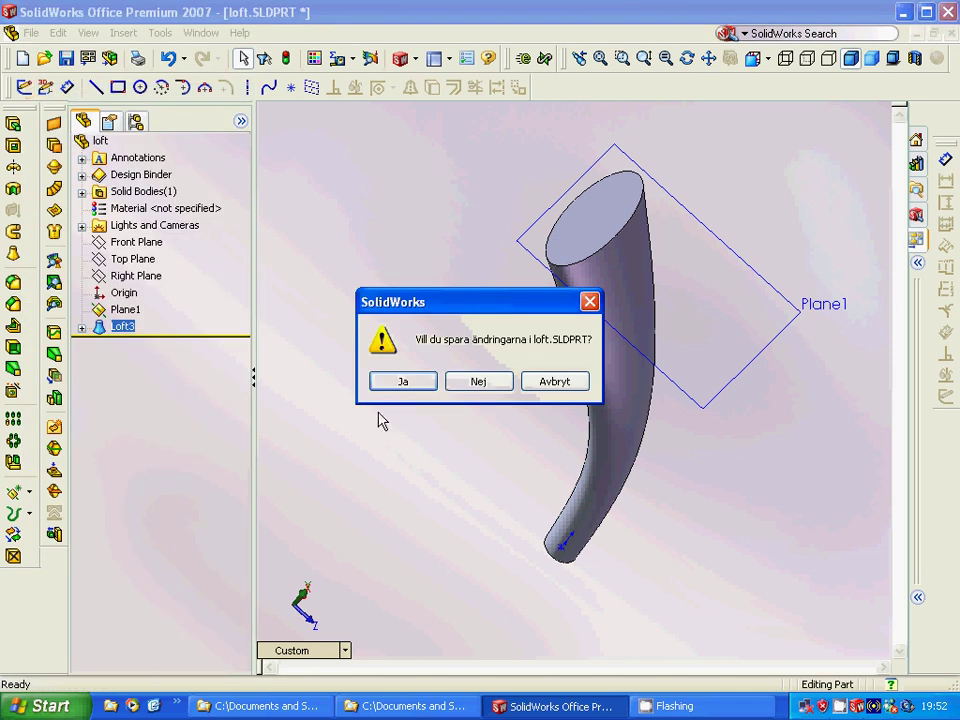
click(460, 382)
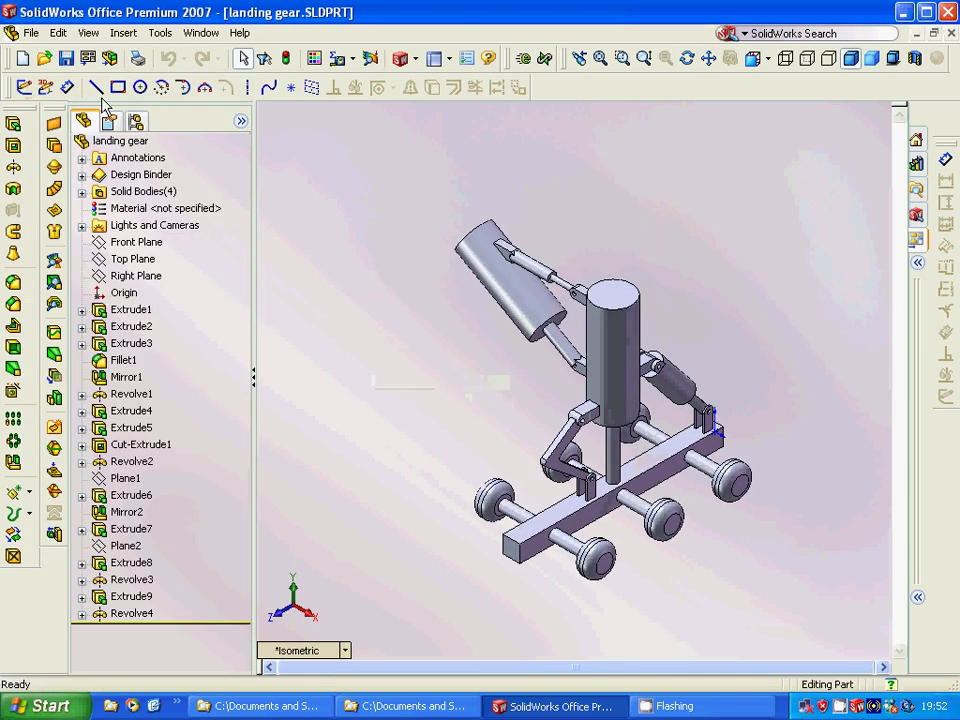
Close the landing gear part and continue with the kärl part.
click(31, 32)
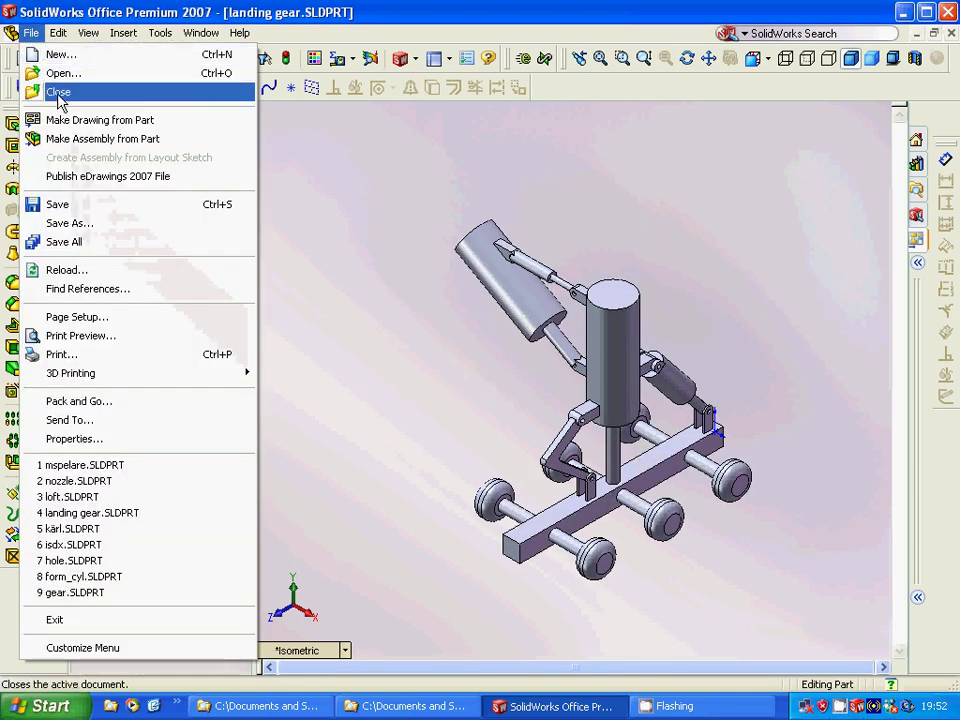
click(58, 95)
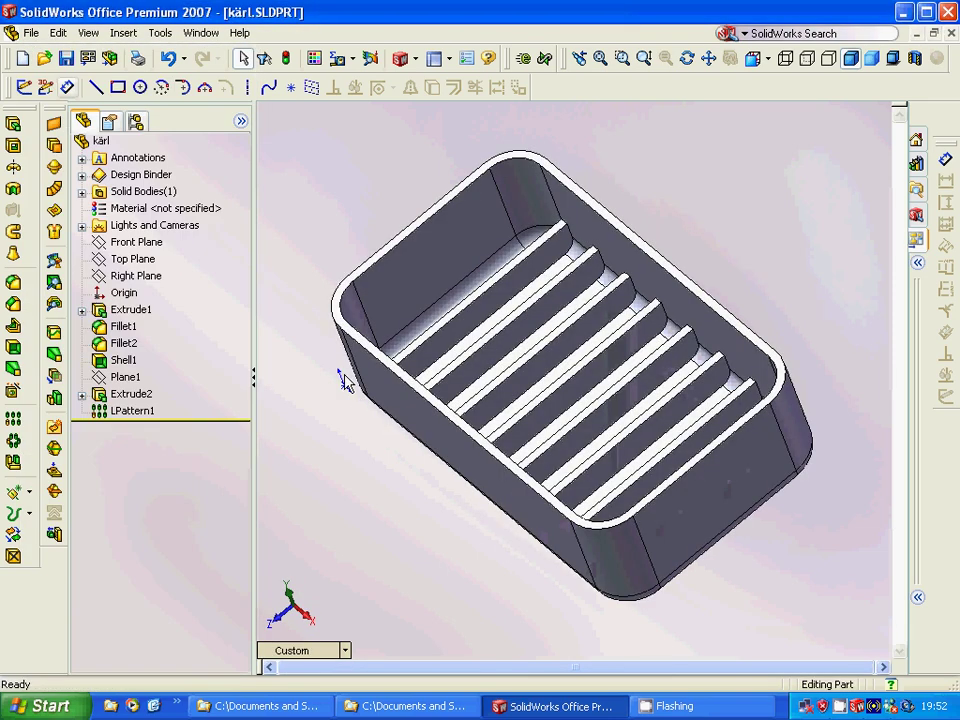
click(31, 33)
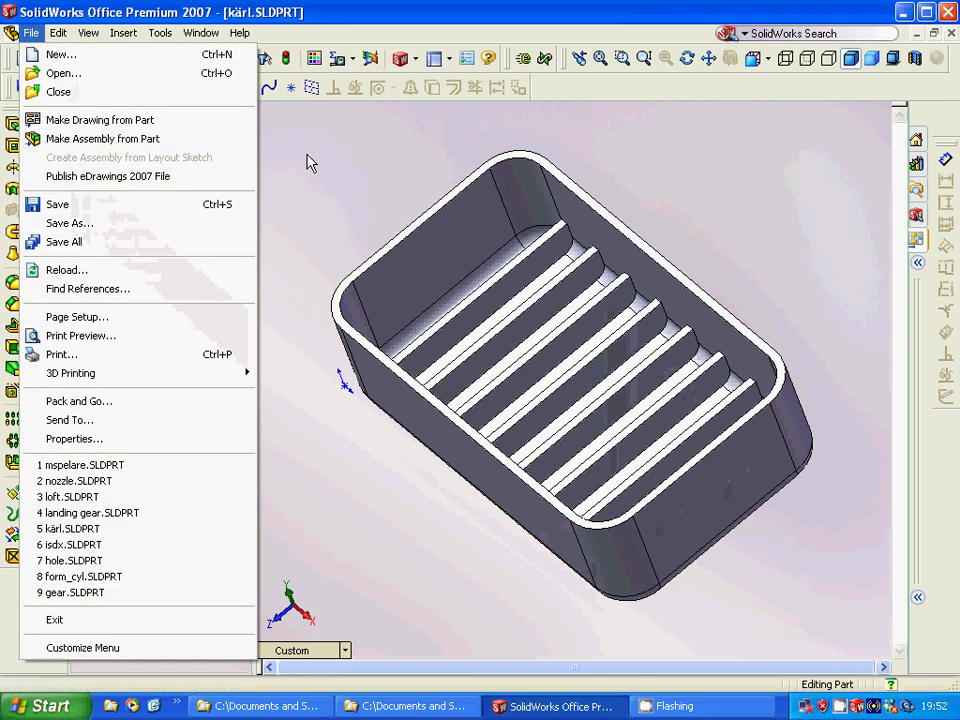
click(333, 190)
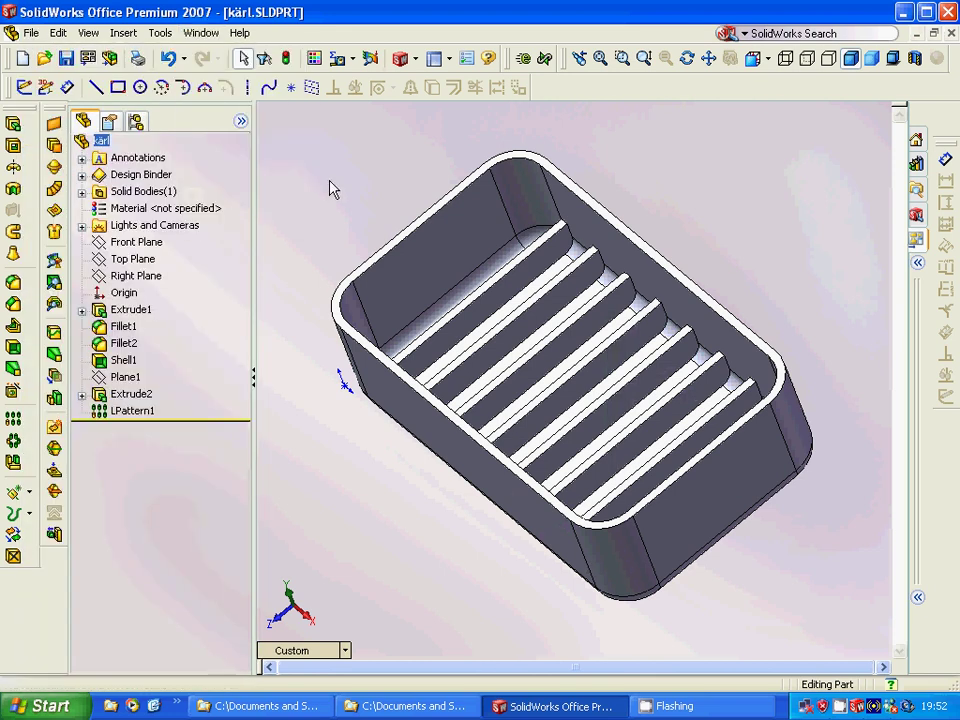